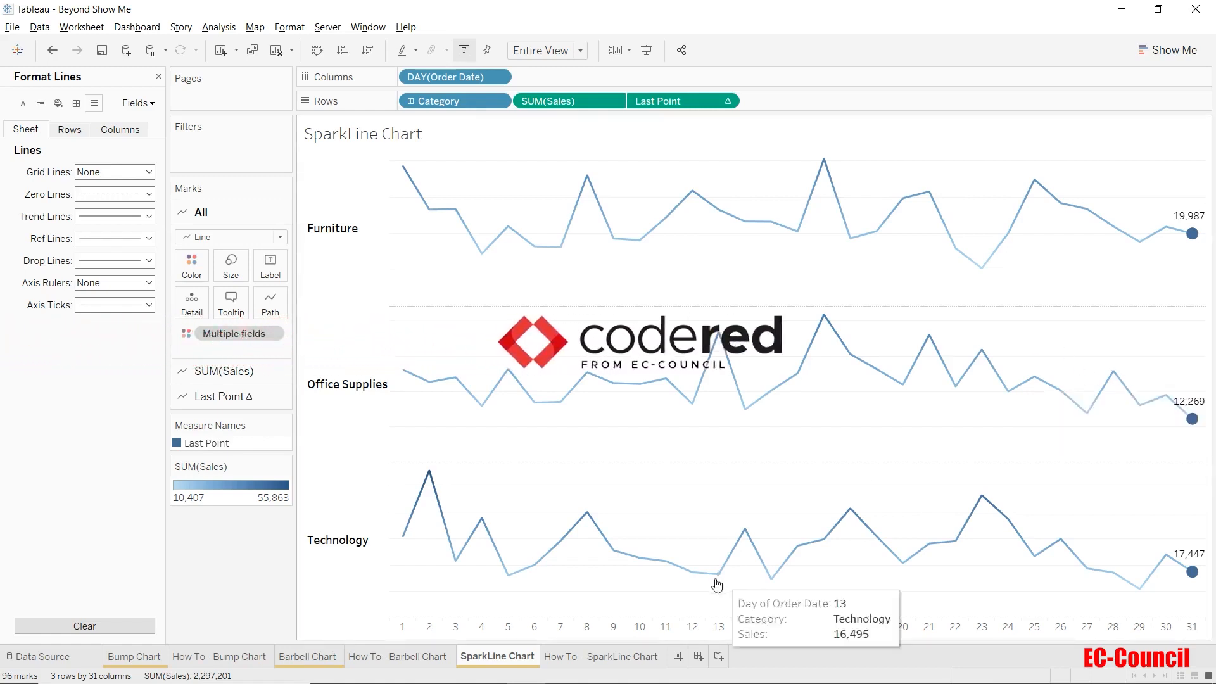
Open the How To - SparkLine Chart worksheet and close the line formatting options to reveal the data fields.
mouse_move(601, 656)
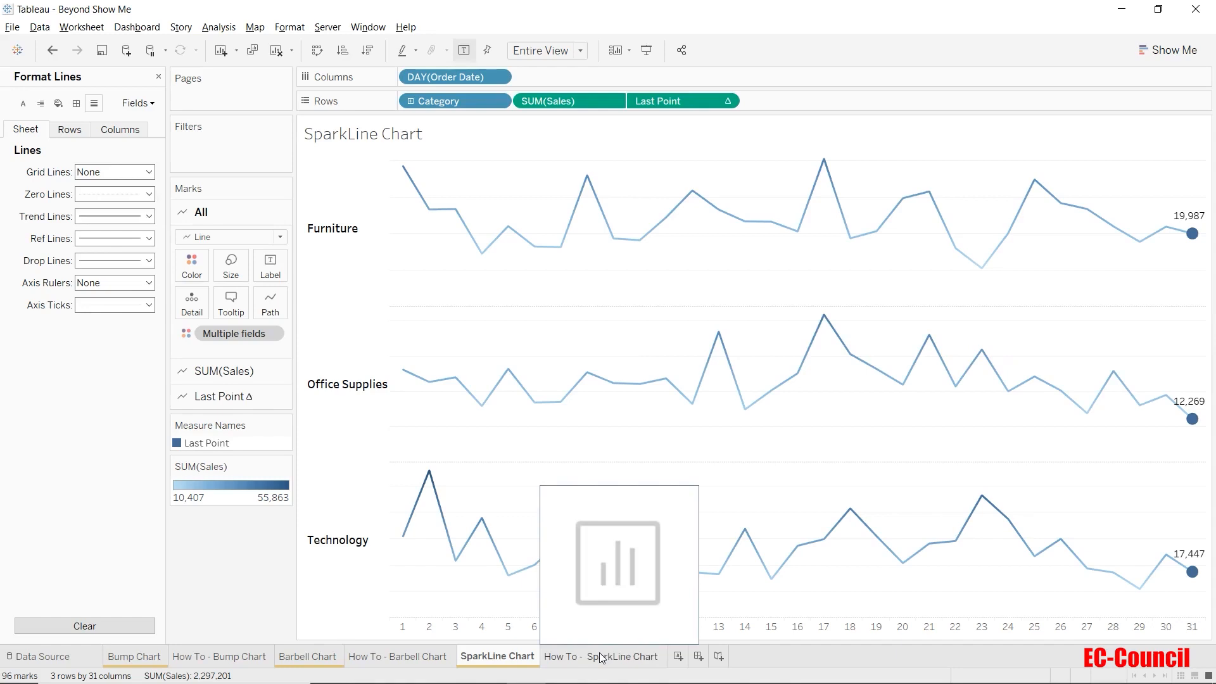
left_click(600, 657)
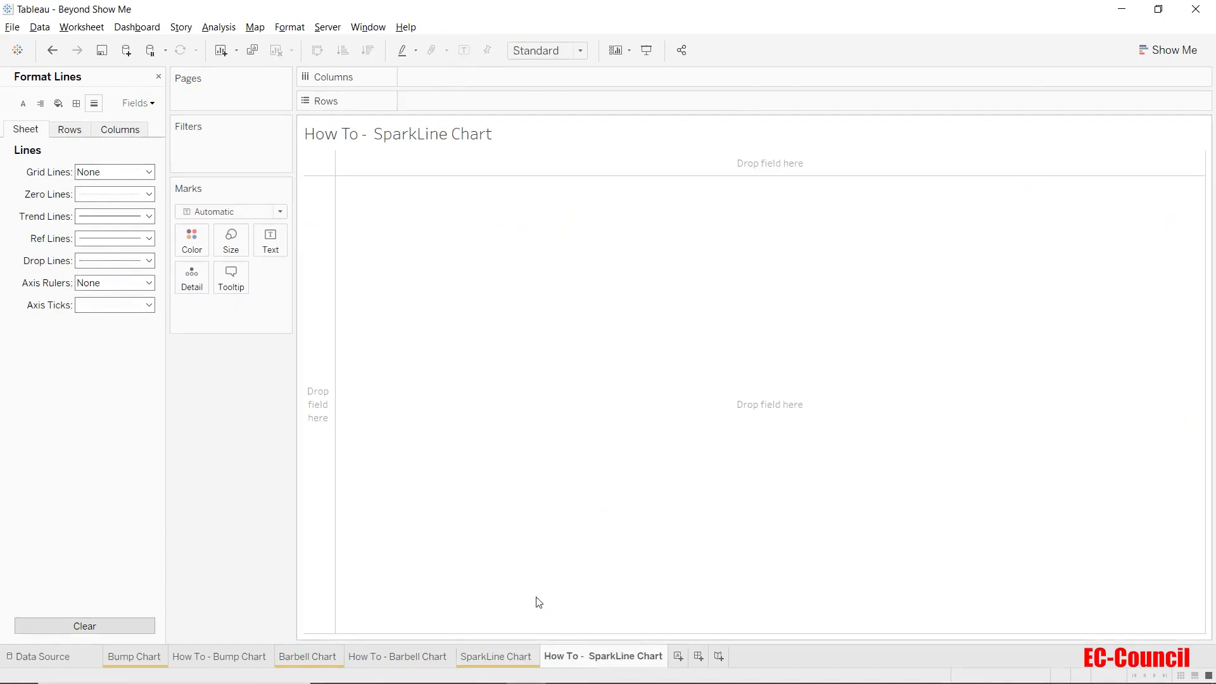
left_click(158, 77)
Place Order Date on Columns at the Day level and fit the worksheet to Entire View.
left_click(90, 214)
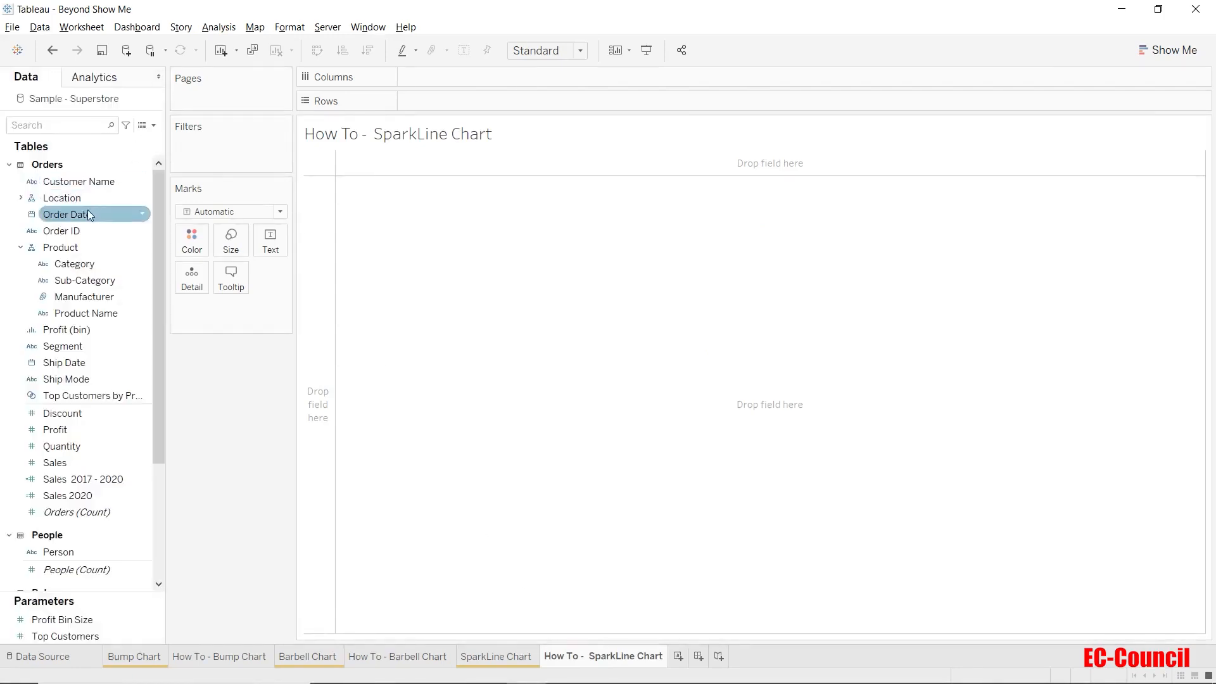
left_click_drag(87, 210, 470, 75)
left_click(499, 76)
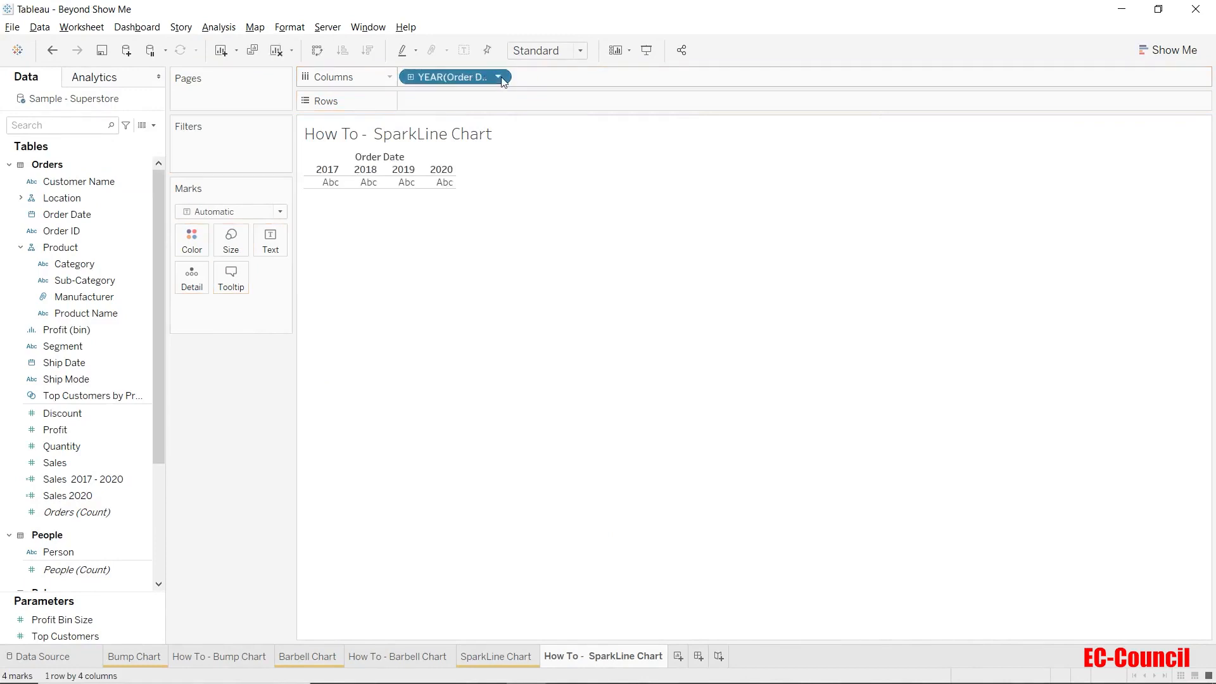
left_click(497, 323)
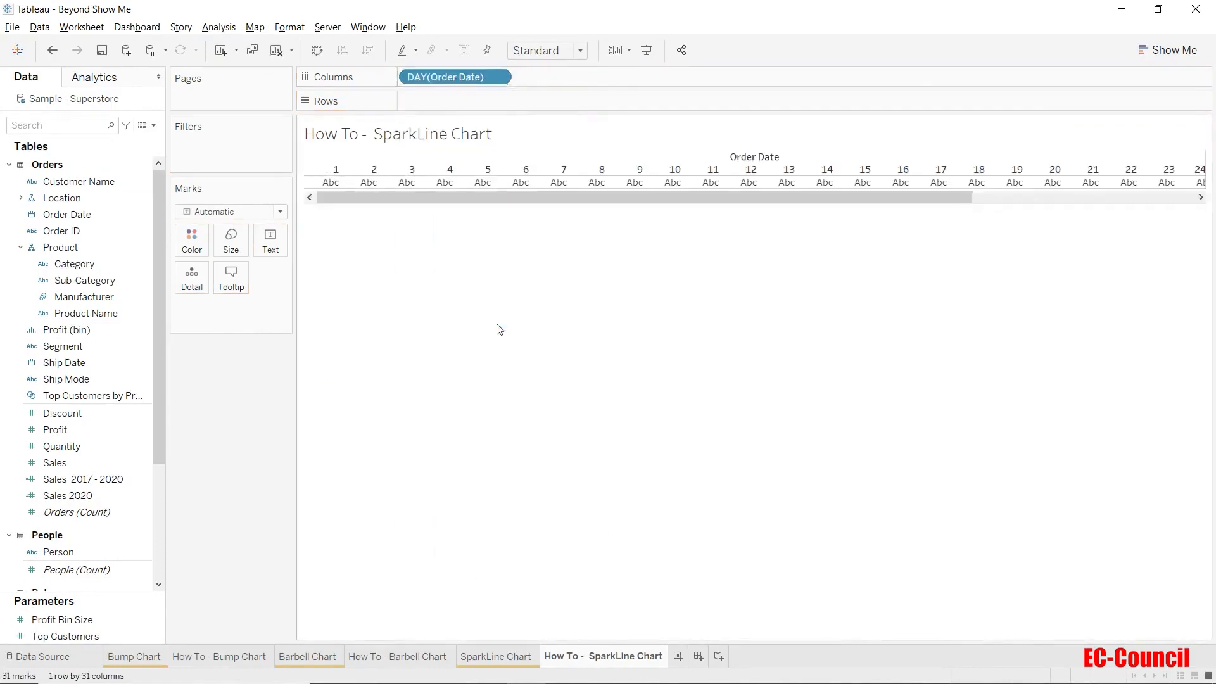
left_click(548, 51)
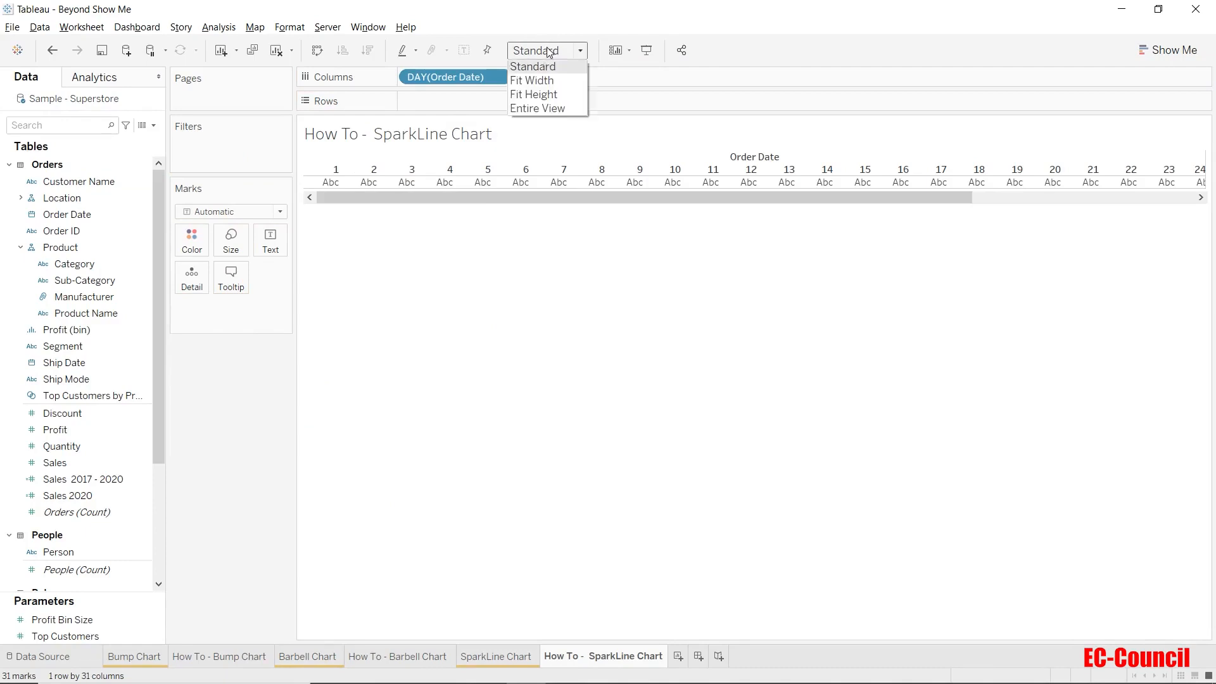
left_click(549, 110)
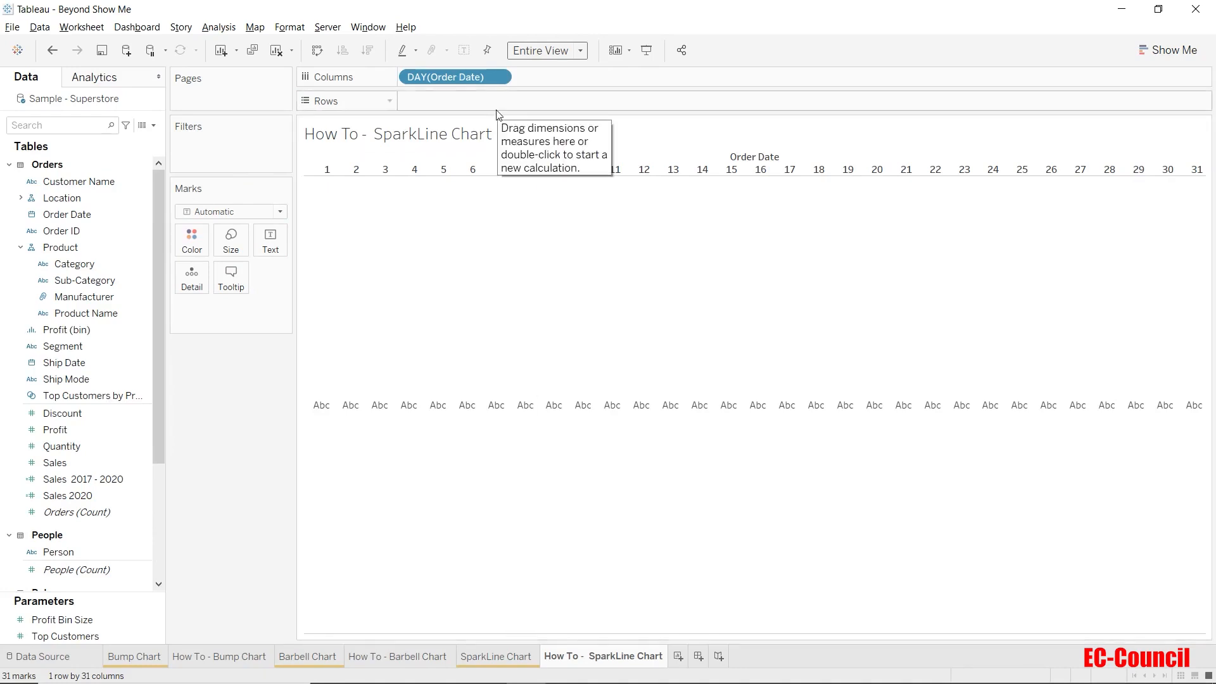
Check the finished SparkLine Chart sheet for reference, then add Category and Sales to Rows on the How To sheet.
left_click(507, 655)
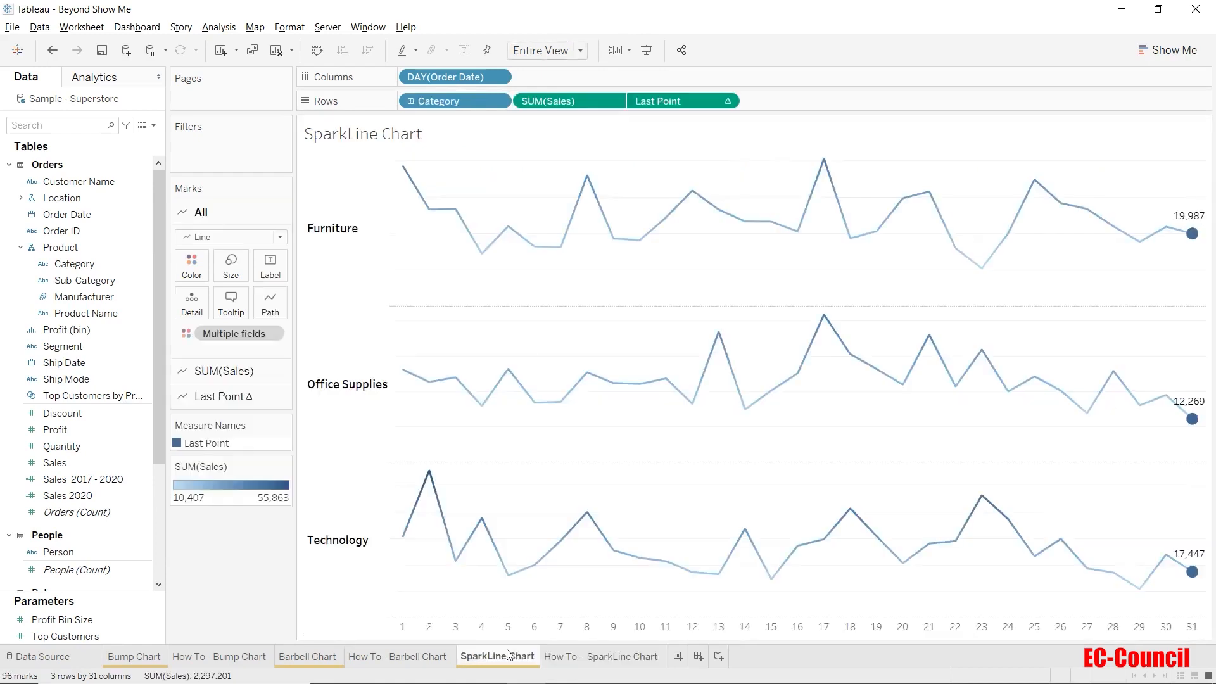
left_click(574, 655)
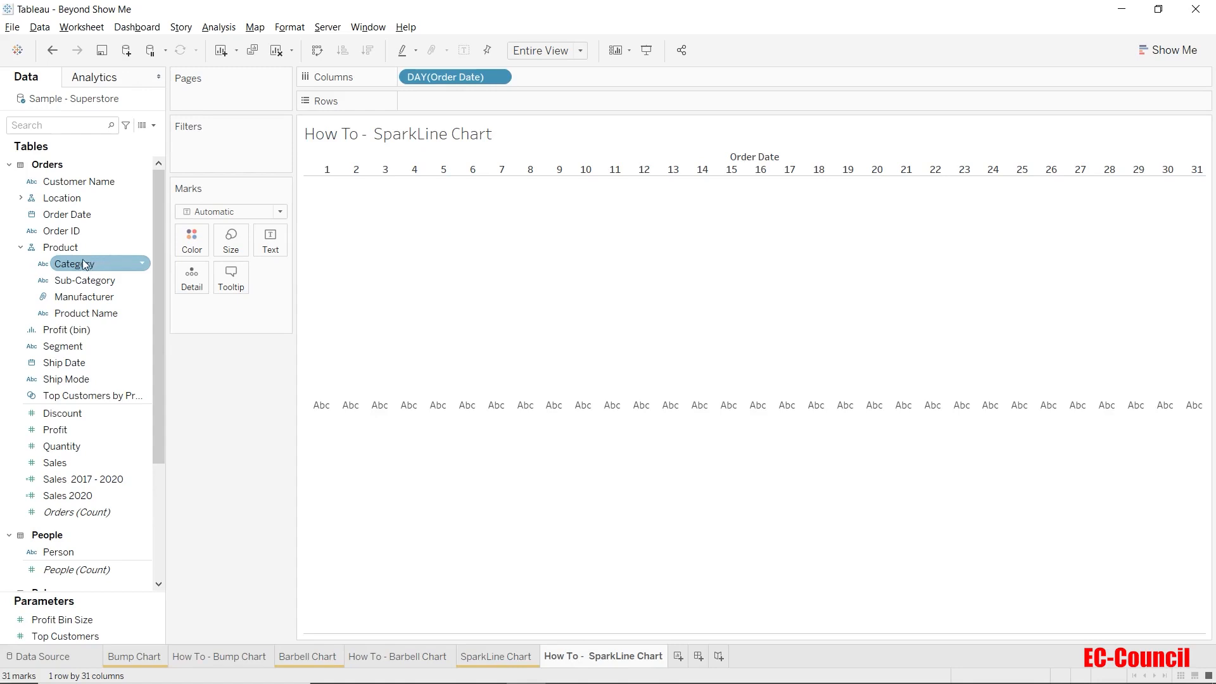
left_click_drag(97, 258, 504, 107)
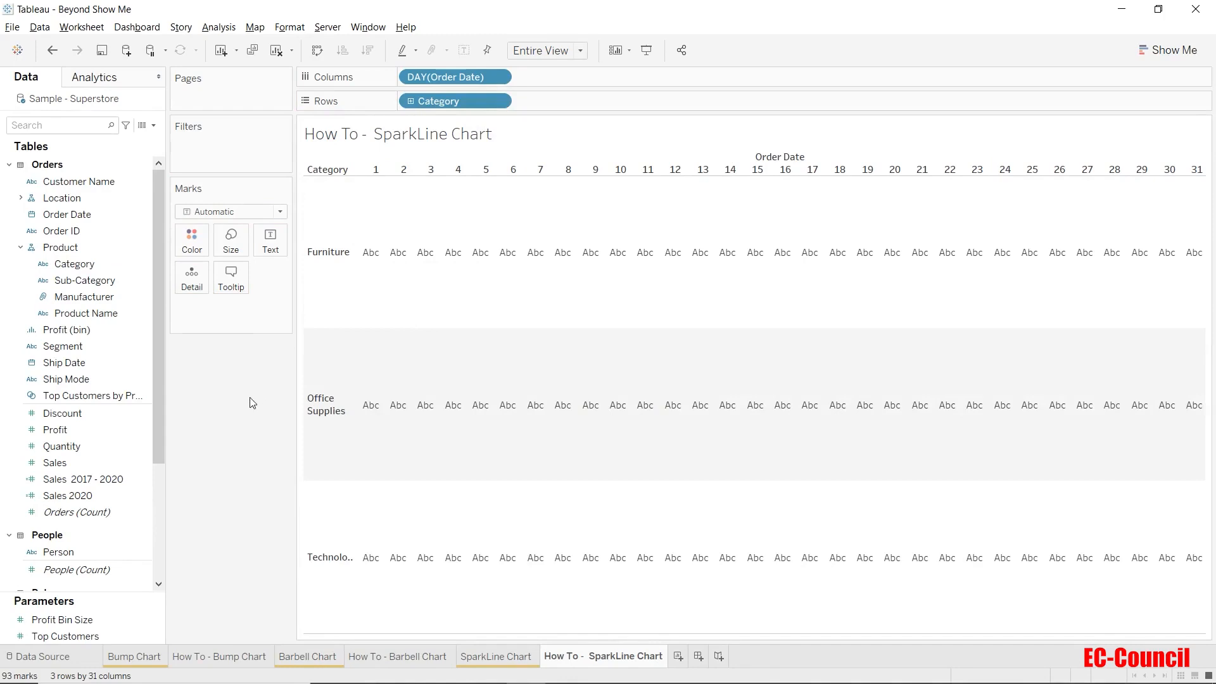
left_click_drag(55, 463, 613, 96)
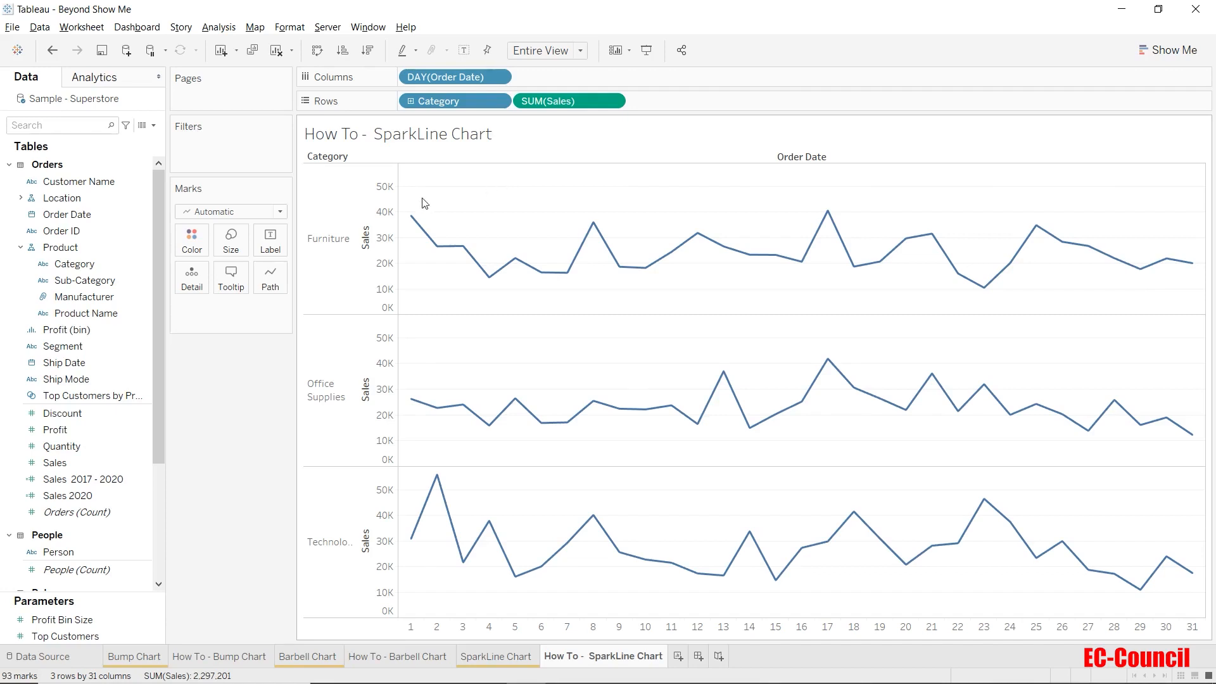
Set the Sales axis to independent axis ranges for each row or column.
right_click(391, 199)
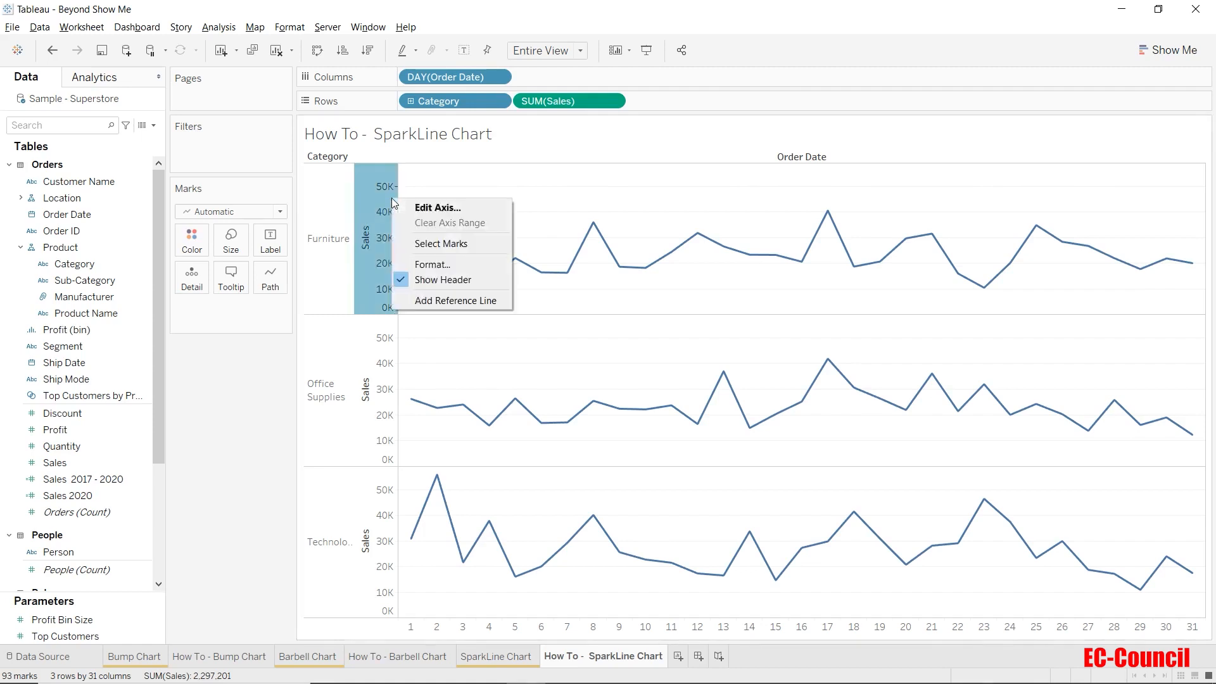
left_click(417, 209)
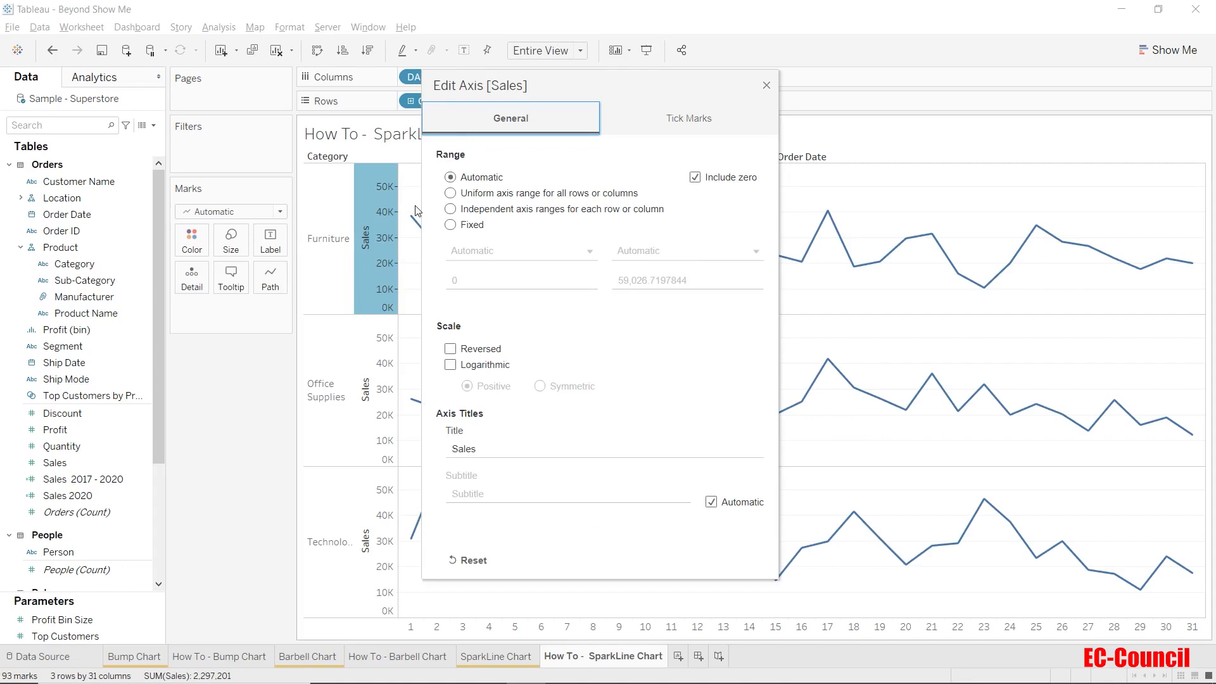
left_click(450, 210)
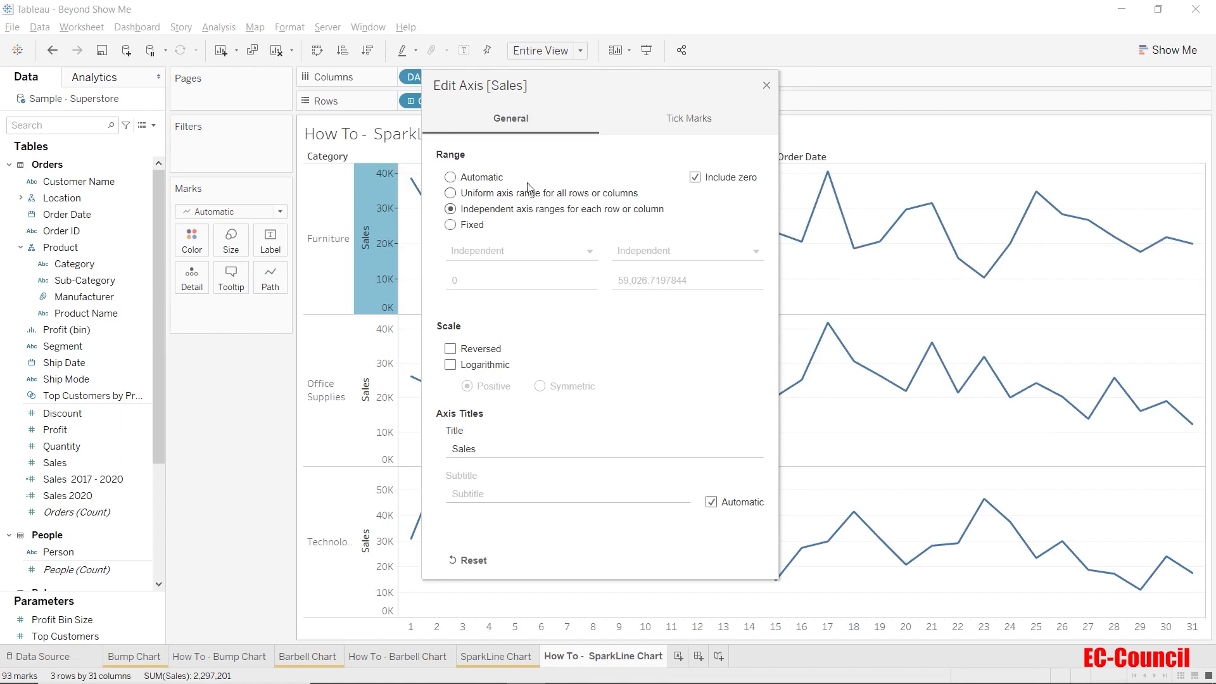
left_click(766, 86)
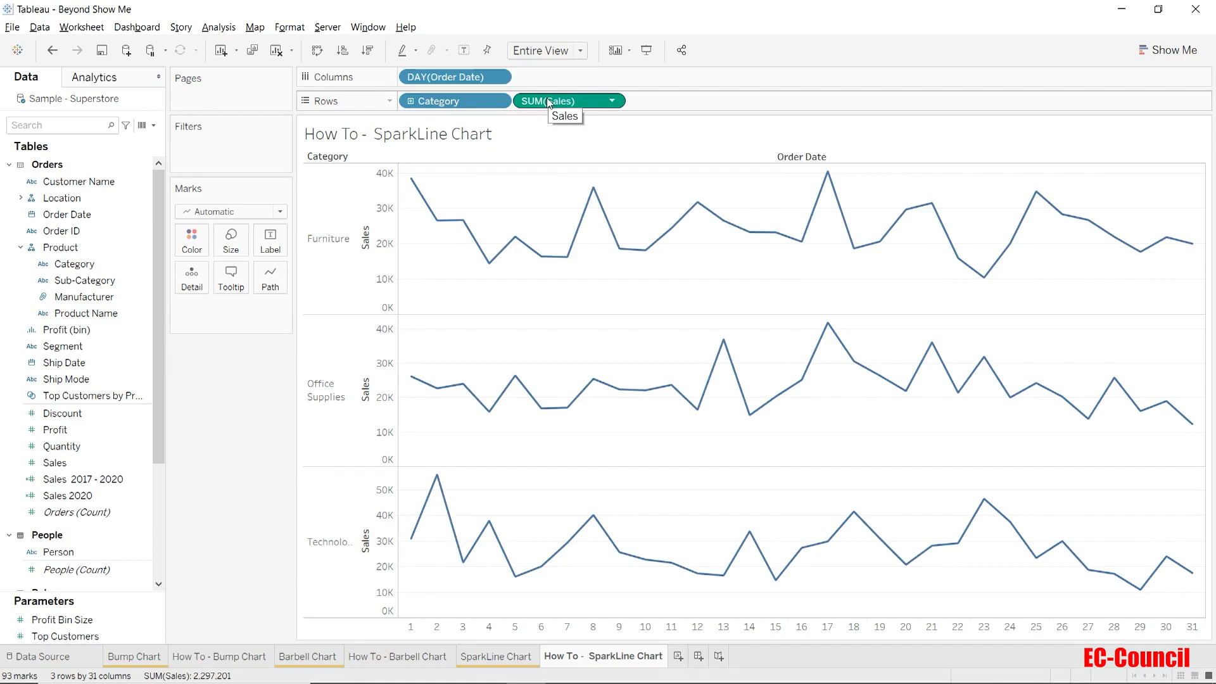
Color the lines by SUM(Sales) and move the color legend beneath the Marks card.
left_click_drag(548, 103, 194, 242)
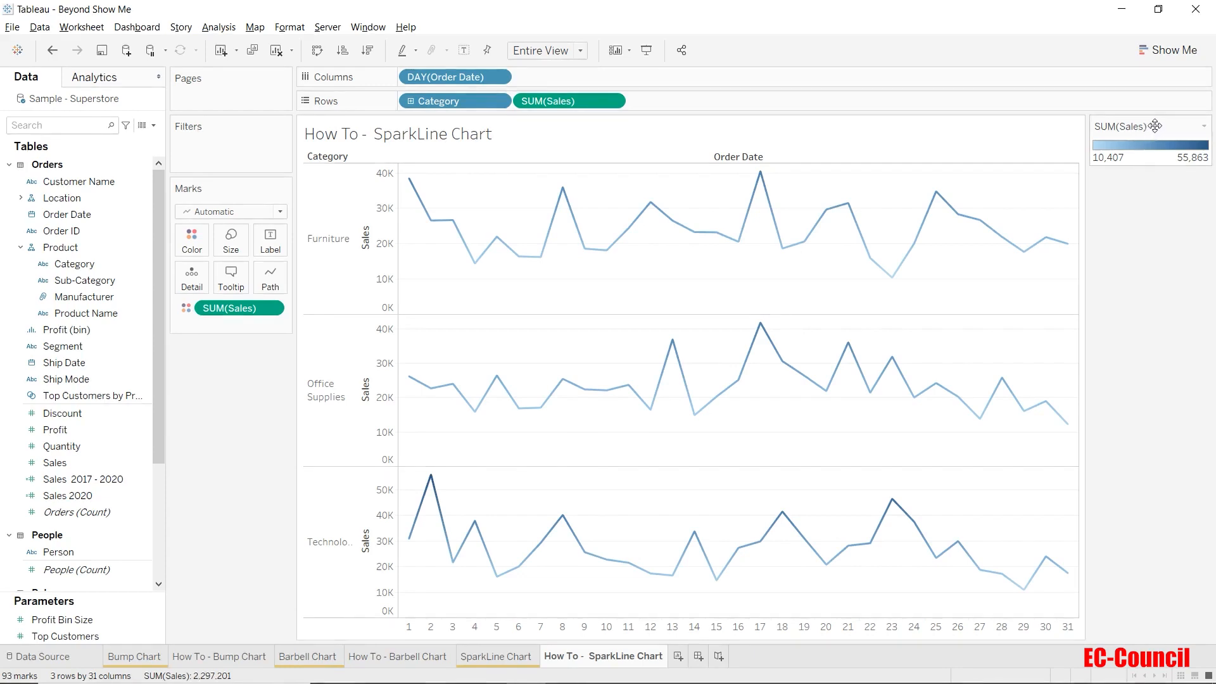
left_click_drag(1155, 125, 244, 355)
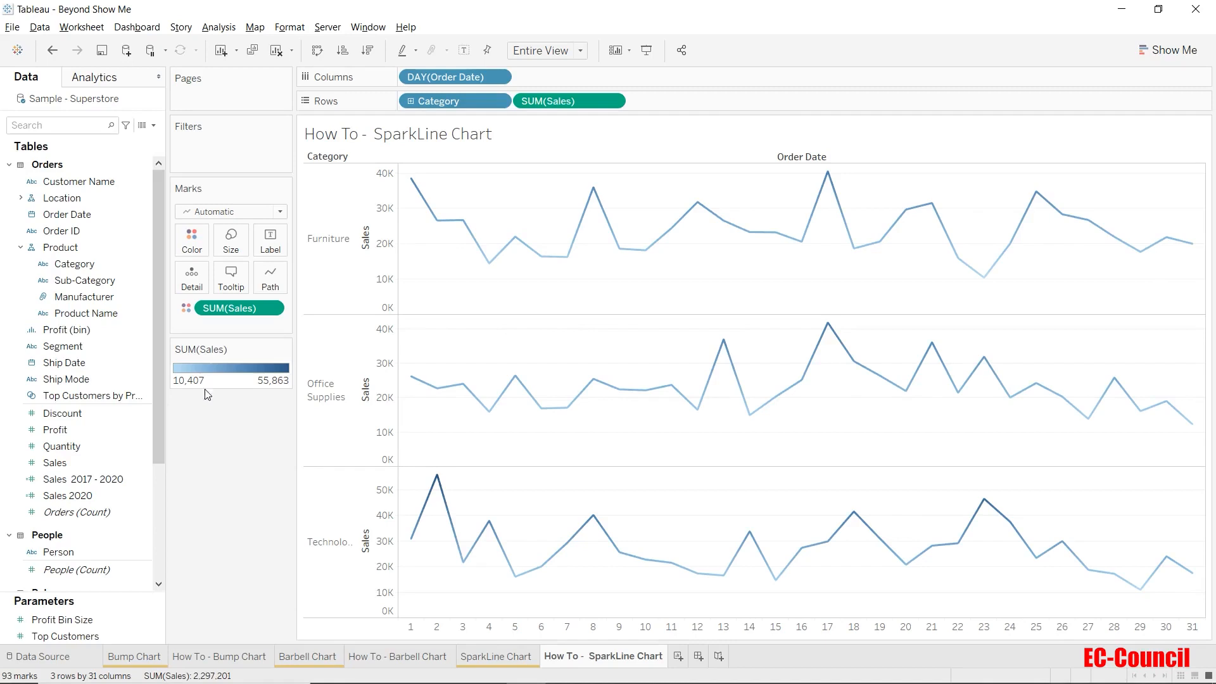
Examine the formula of the Last Point calculated field, including its ZN function.
scroll(131, 397, "down", 3)
left_click(102, 537)
left_click(79, 522)
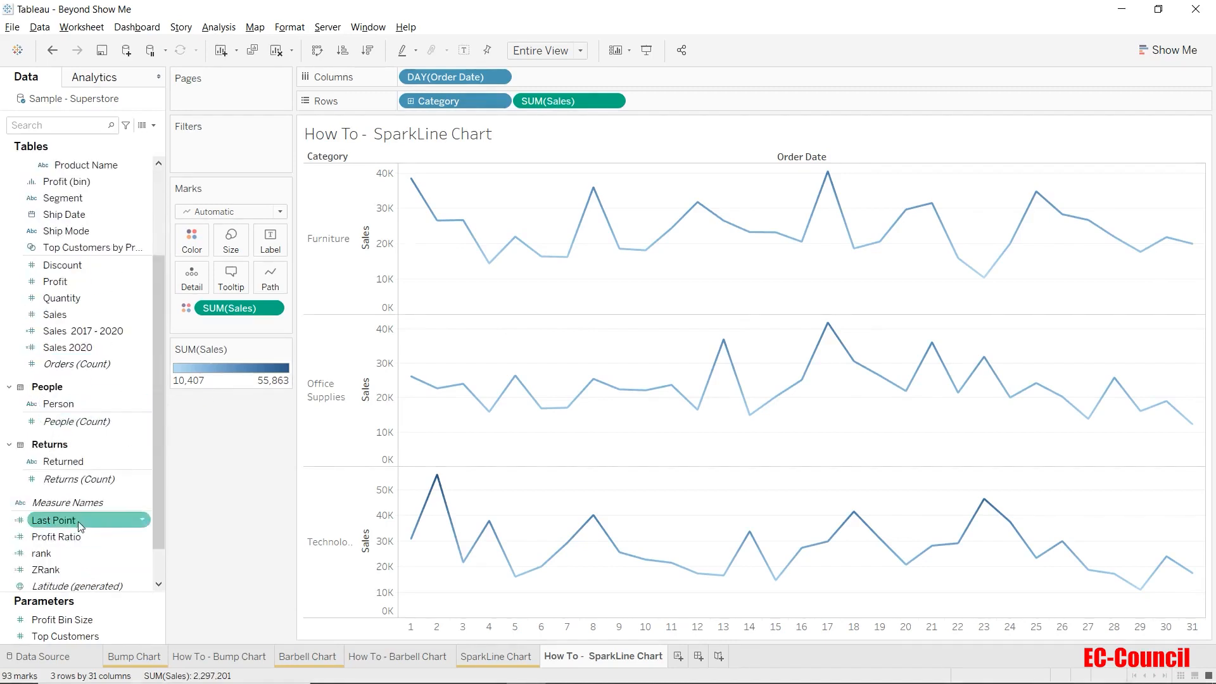
right_click(77, 522)
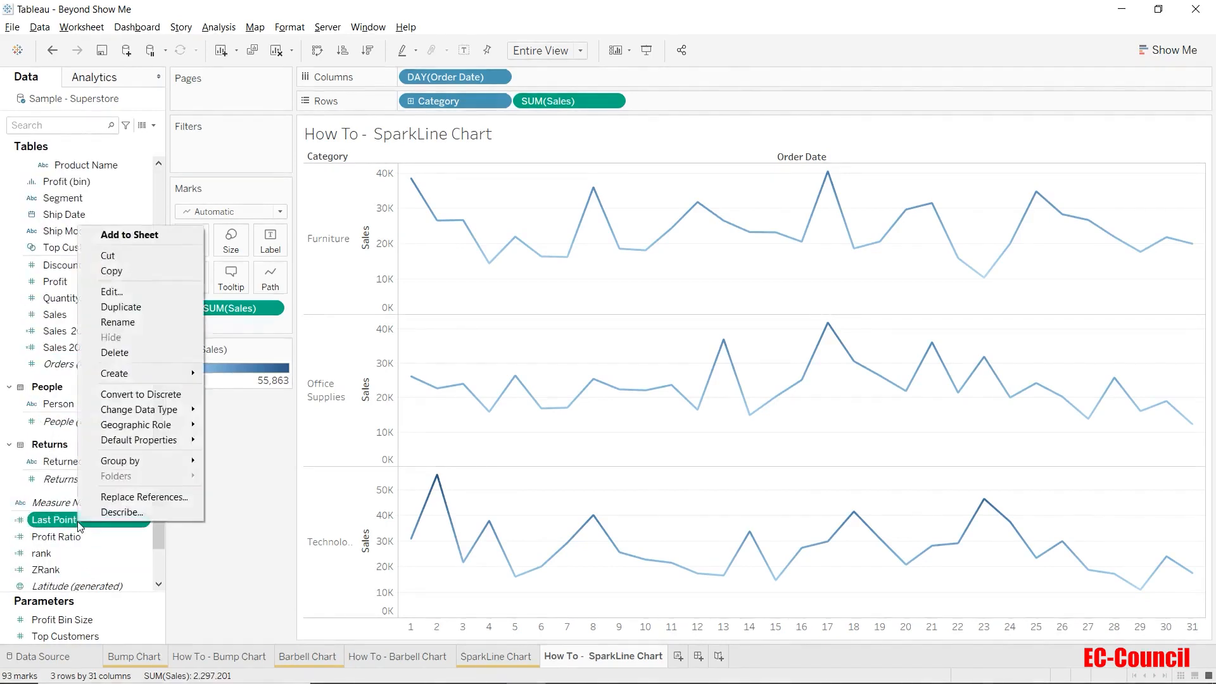
left_click(111, 292)
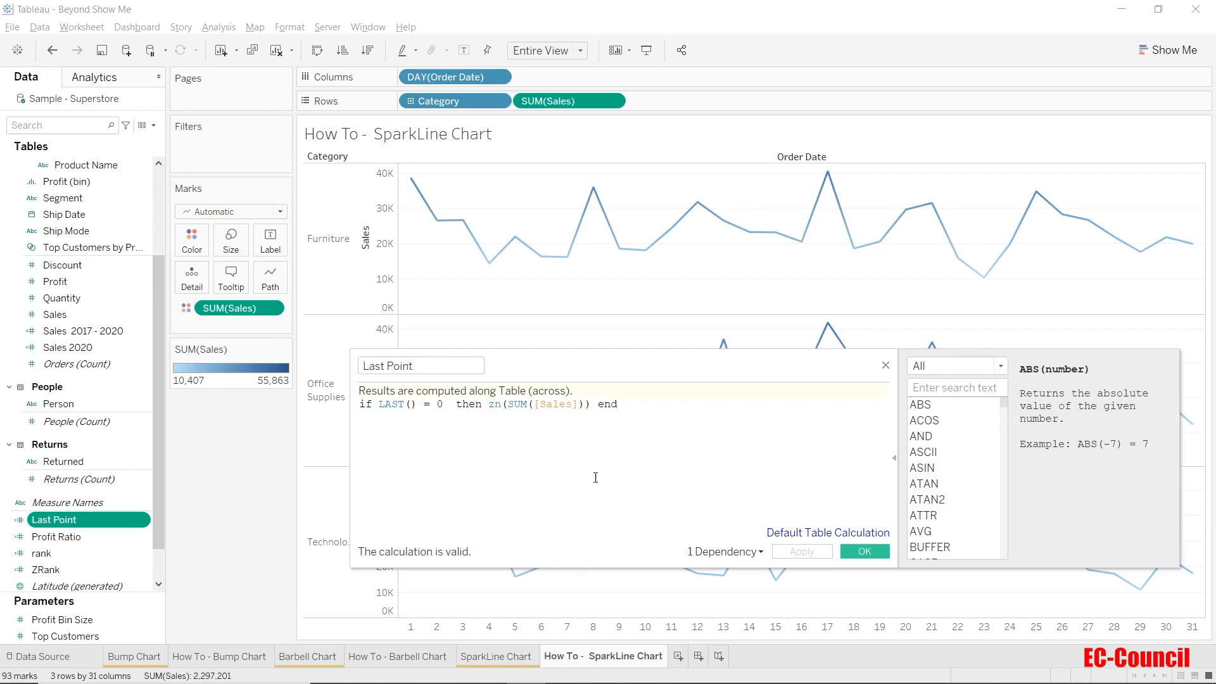
double_click(496, 404)
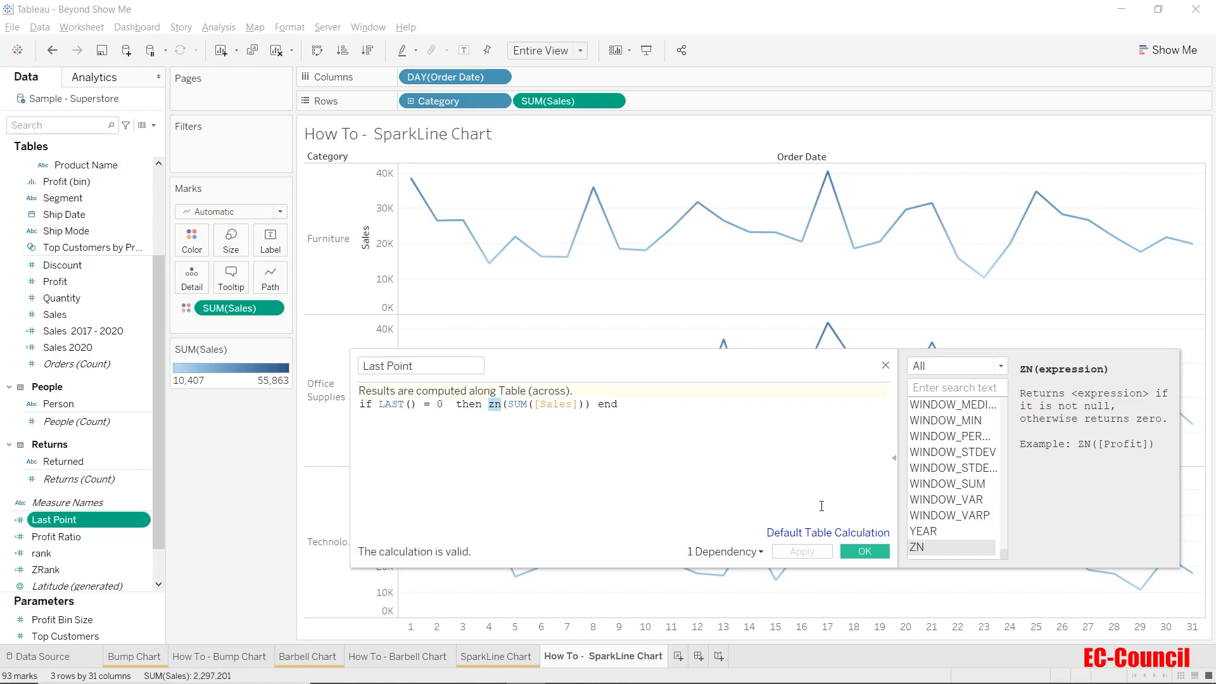
left_click(863, 553)
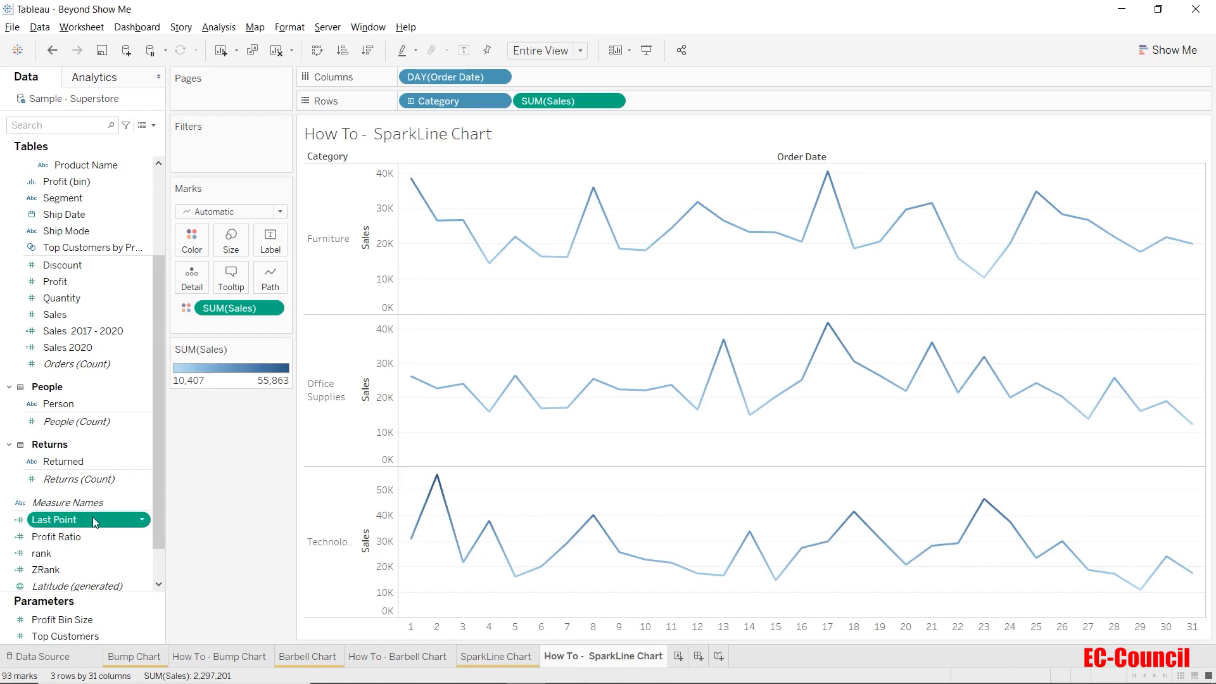
Add Last Point to Rows after SUM(Sales) and enlarge its marks to near the maximum size.
left_click_drag(92, 517, 695, 93)
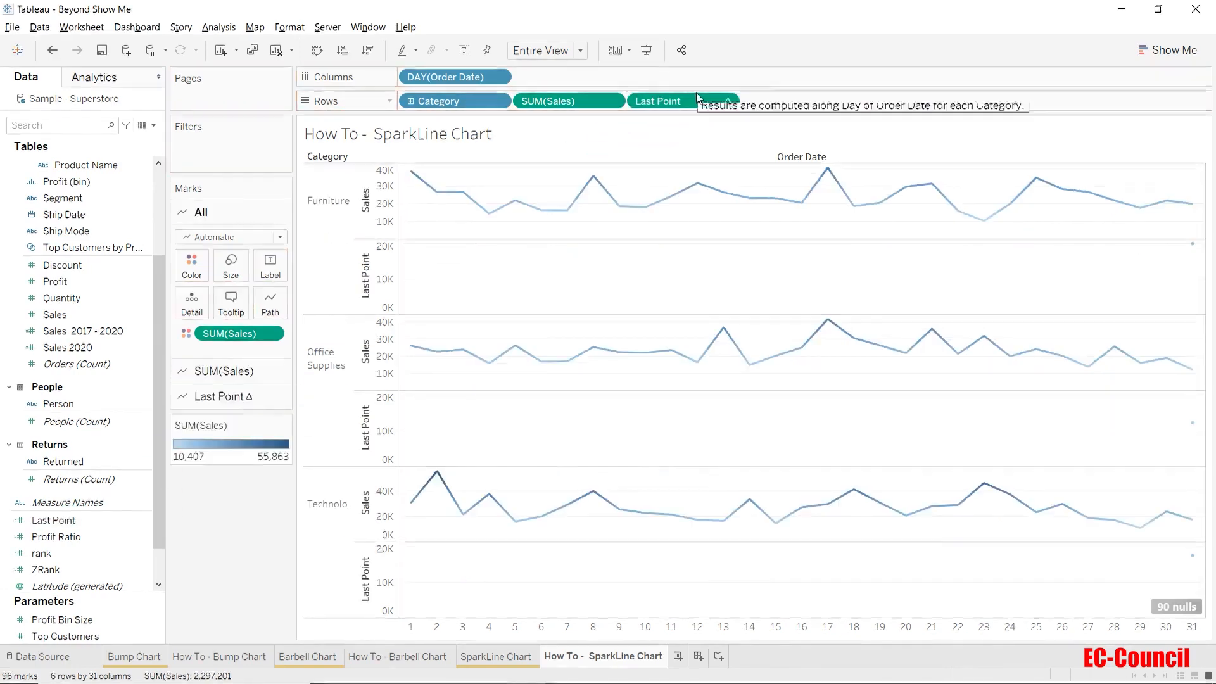
mouse_move(1193, 250)
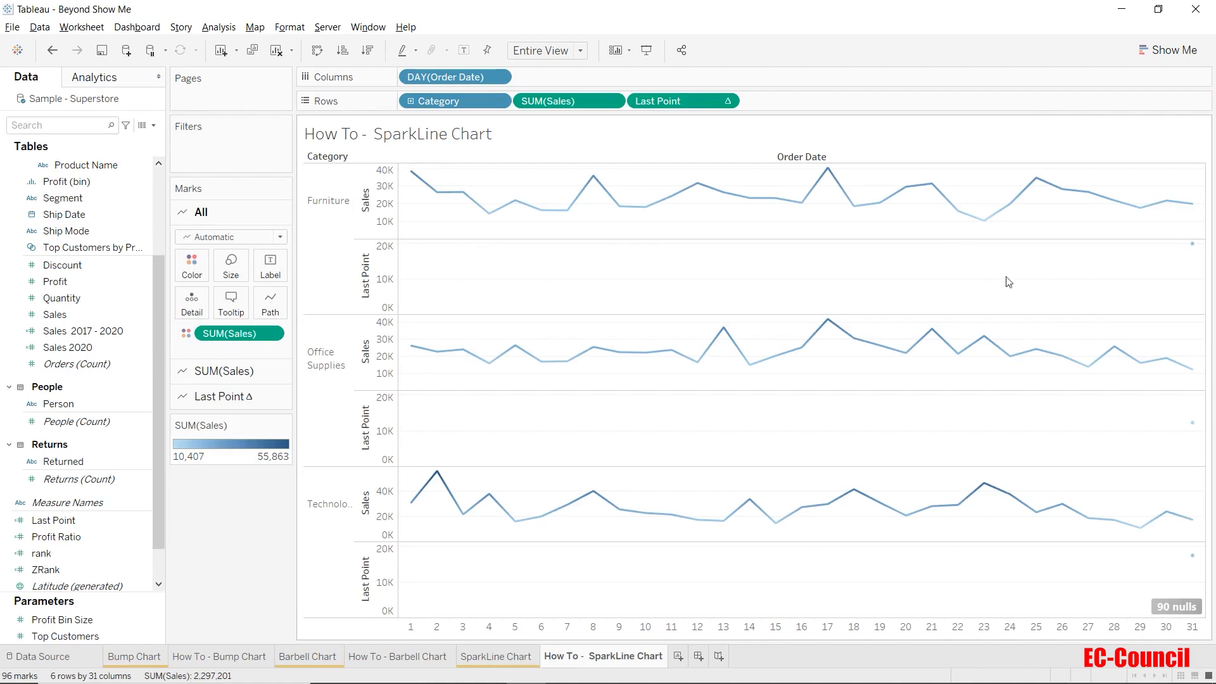
left_click(223, 397)
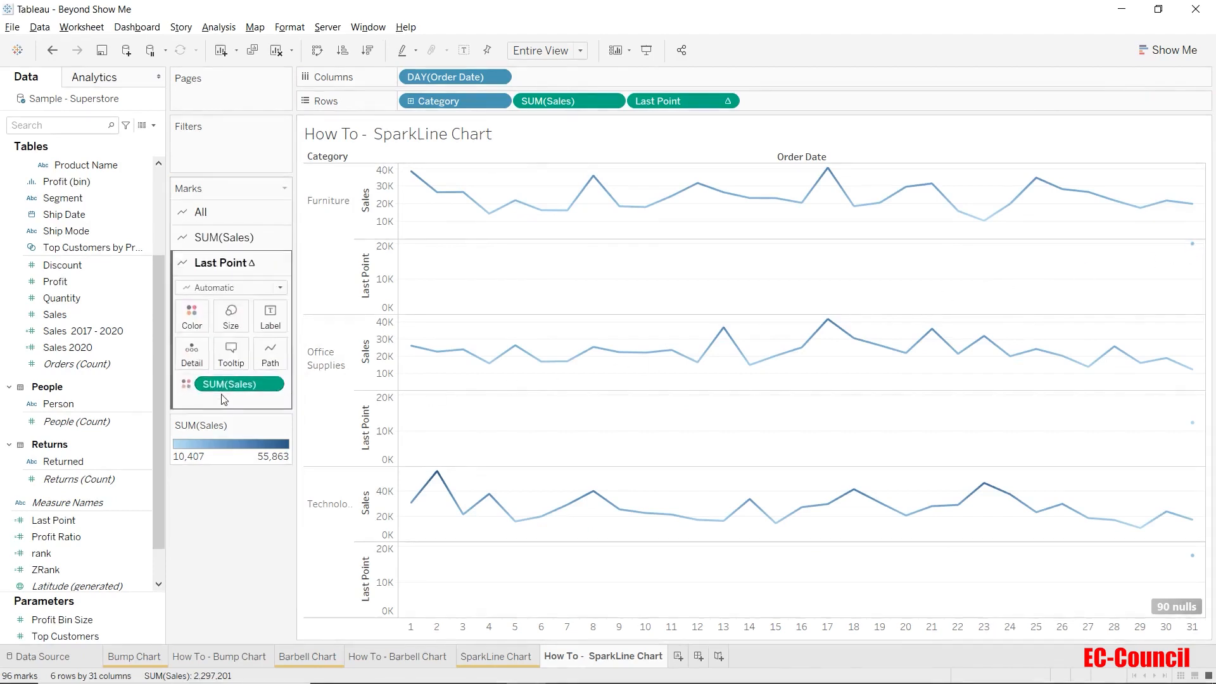
left_click(231, 316)
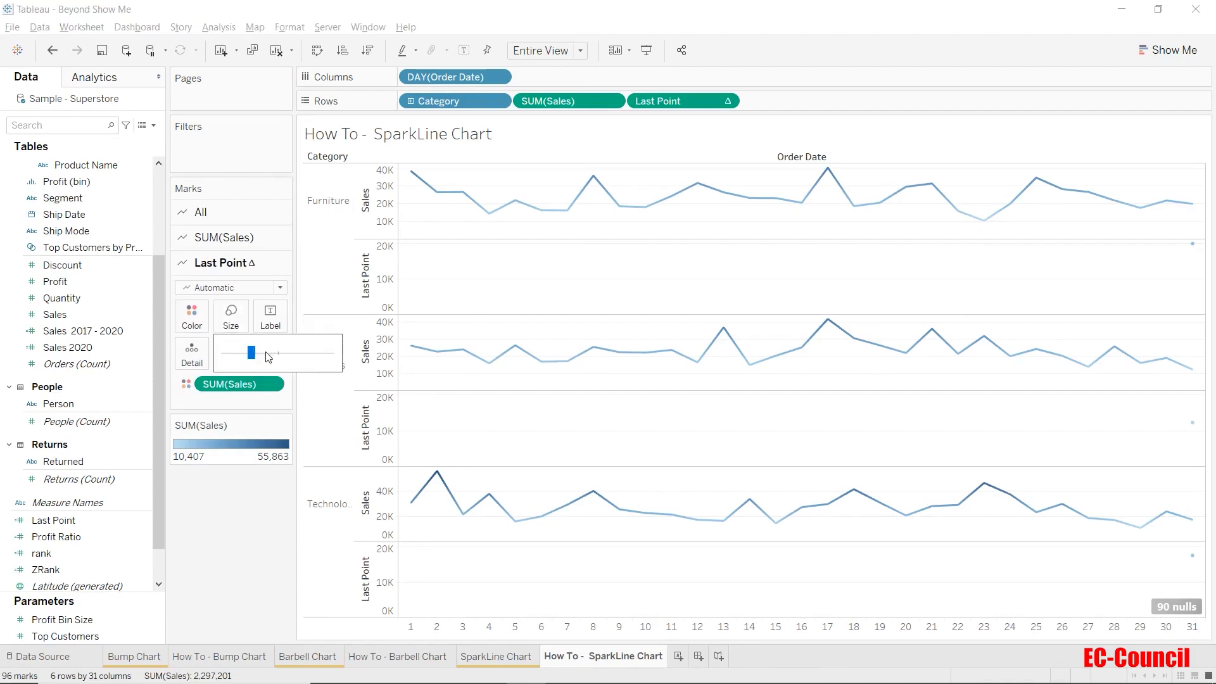
left_click_drag(252, 352, 319, 358)
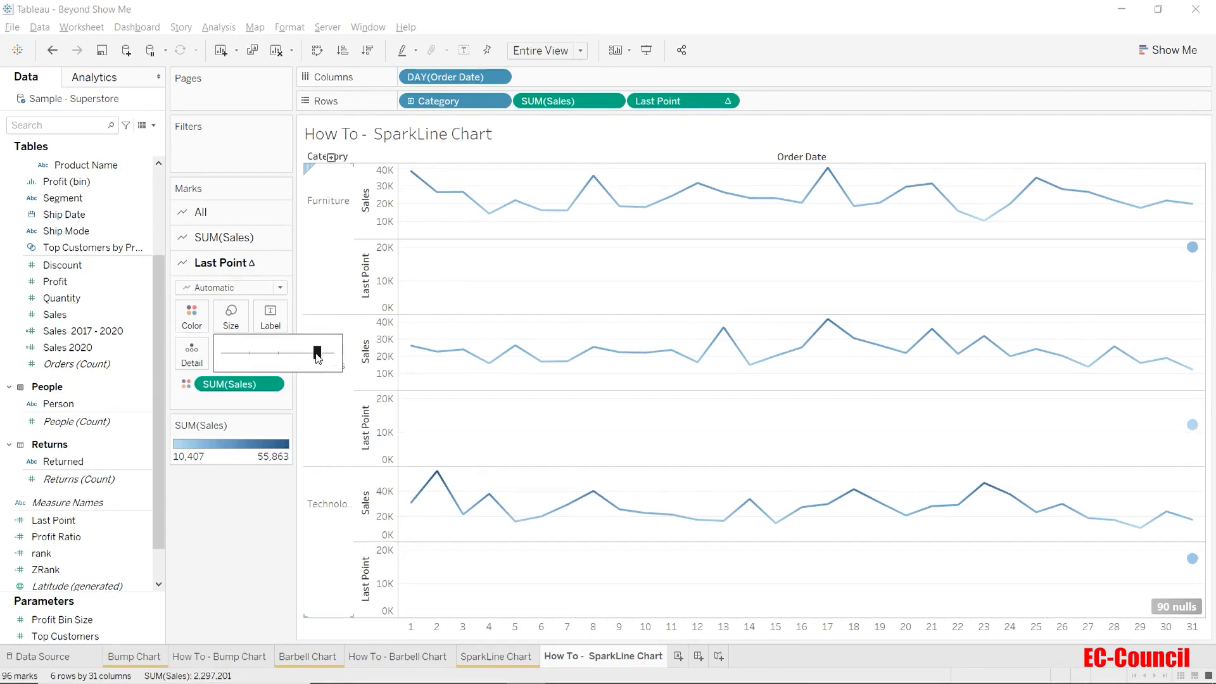
Show mark labels on the Last Point marks.
left_click(271, 320)
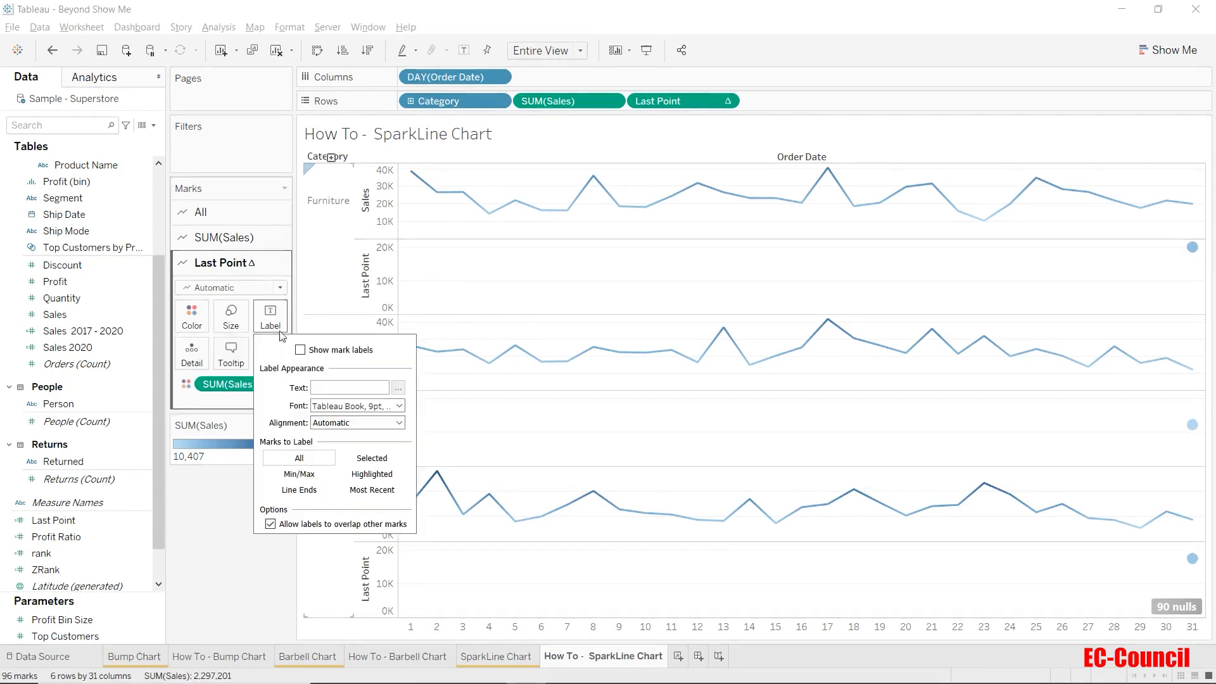
left_click(300, 350)
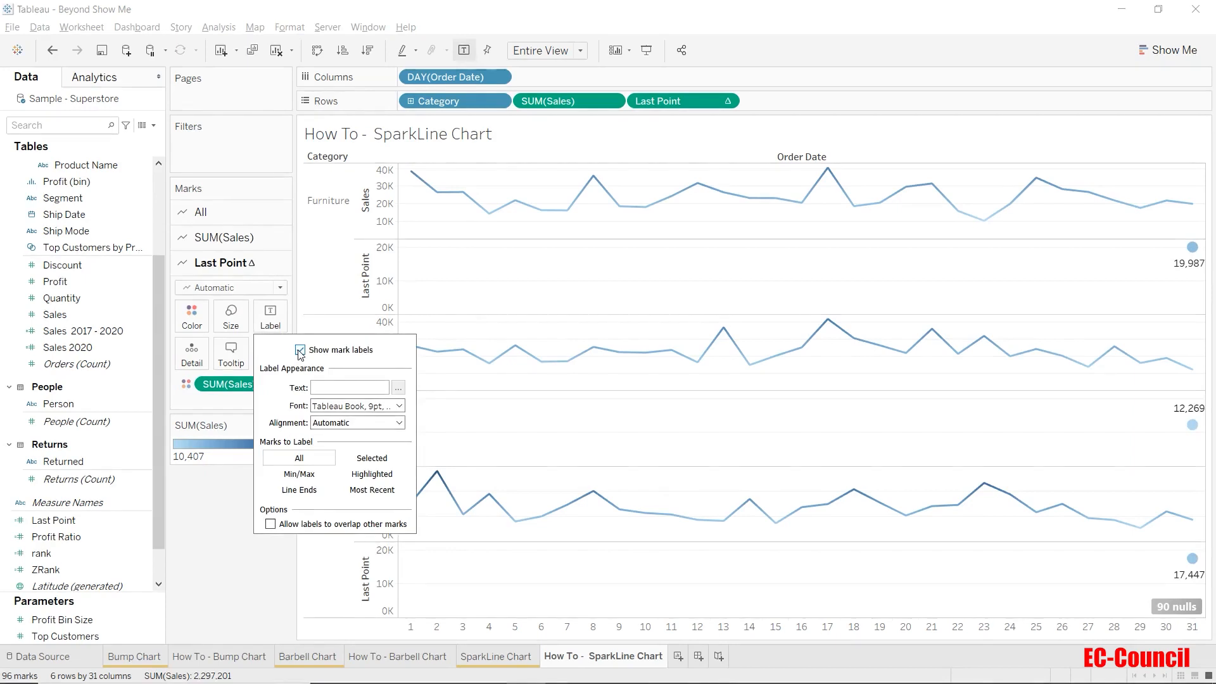
left_click(176, 539)
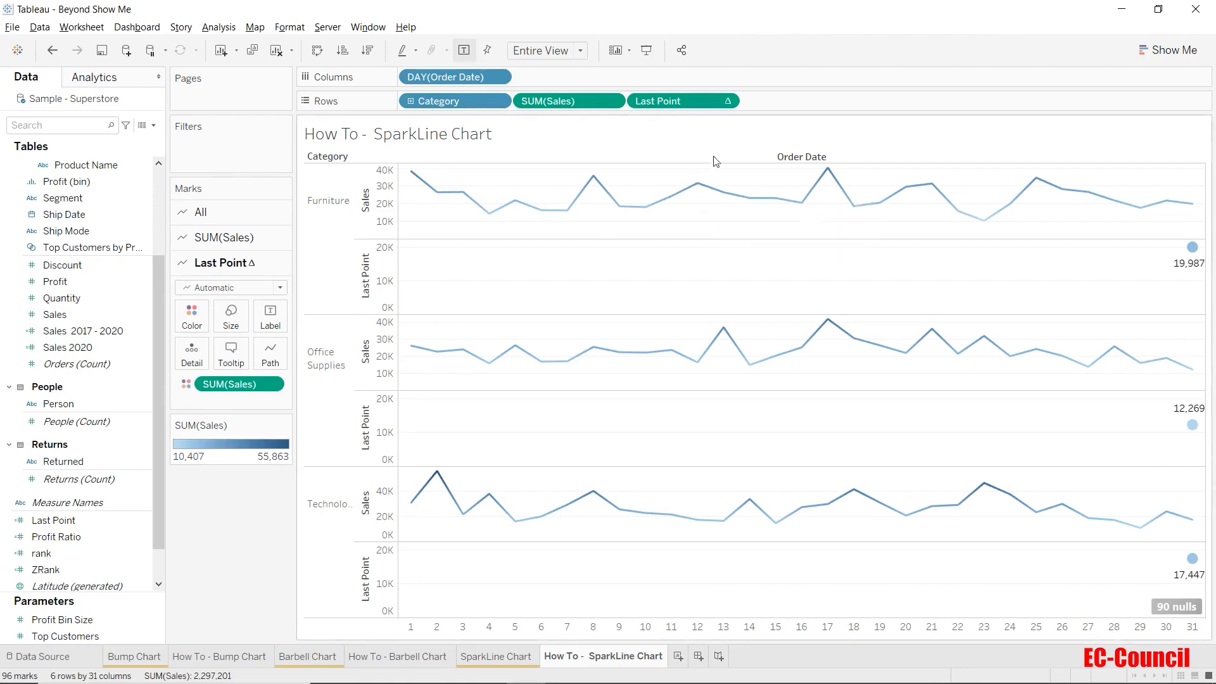
Combine Last Point with SUM(Sales) as a dual axis and synchronize the two axes.
left_click(725, 101)
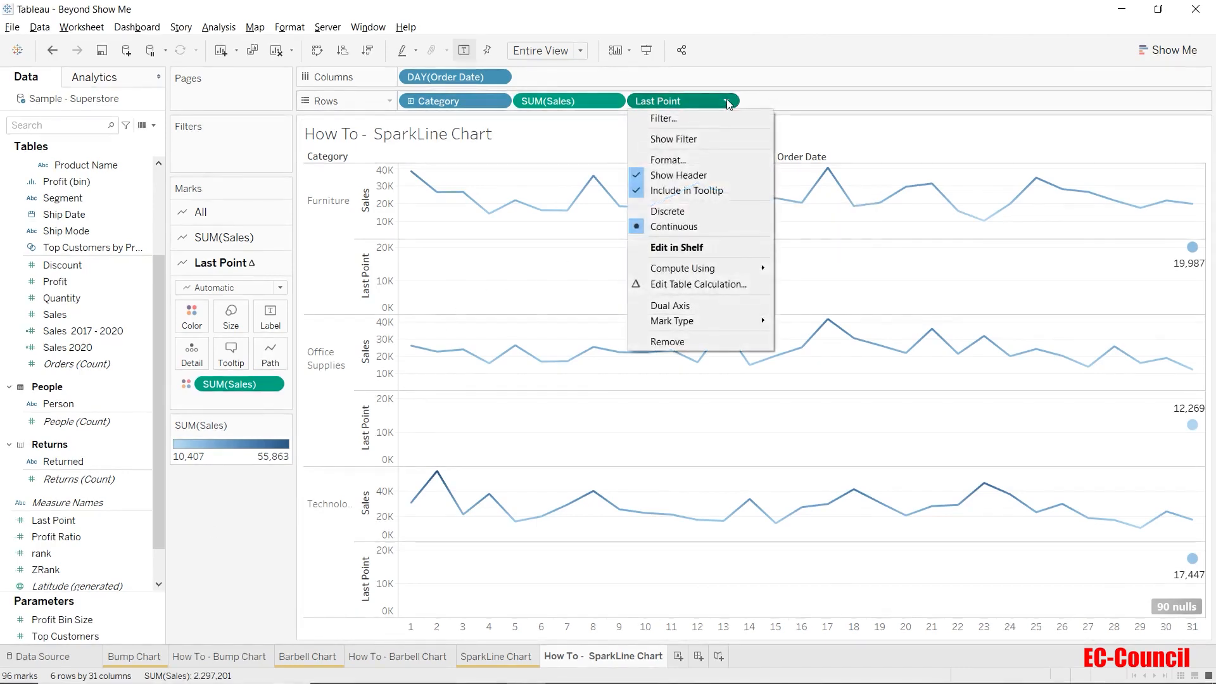
left_click(730, 306)
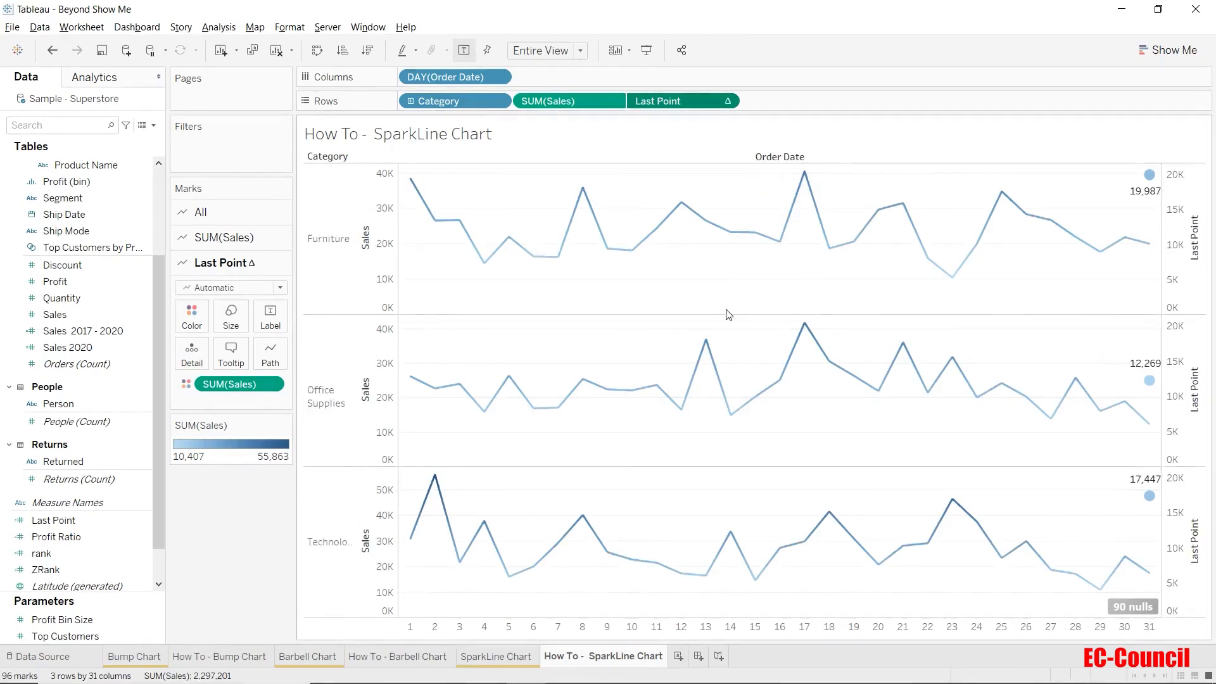
left_click(1172, 265)
right_click(1170, 264)
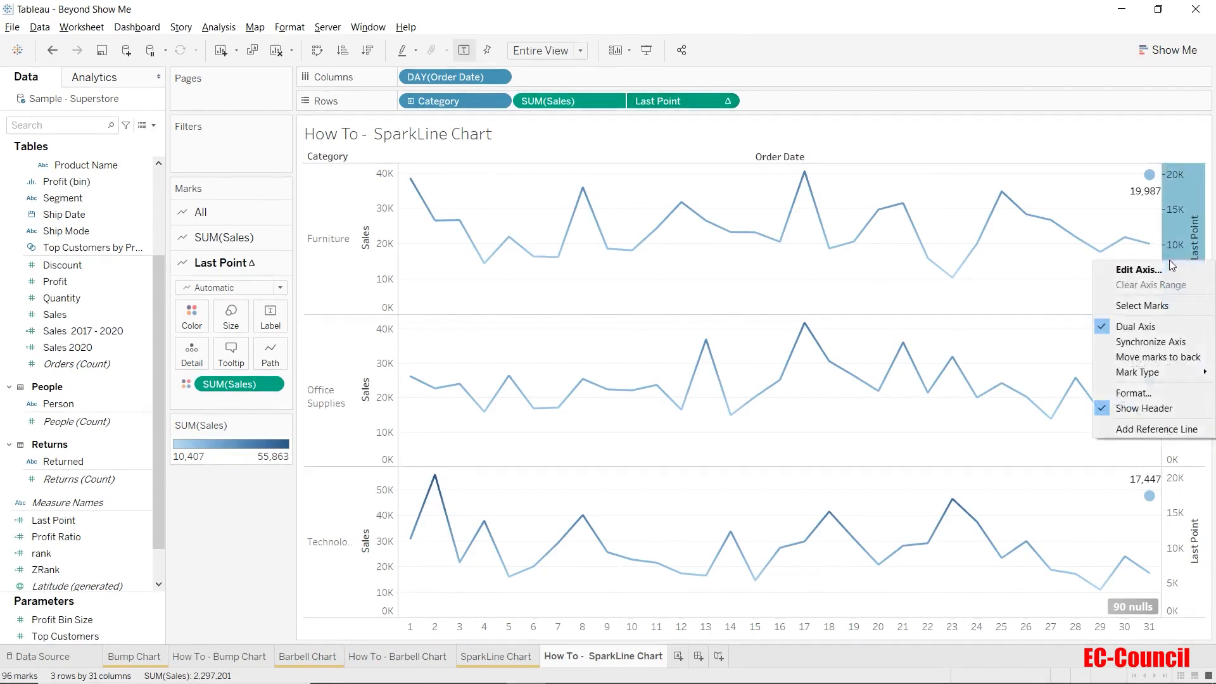
left_click(1175, 340)
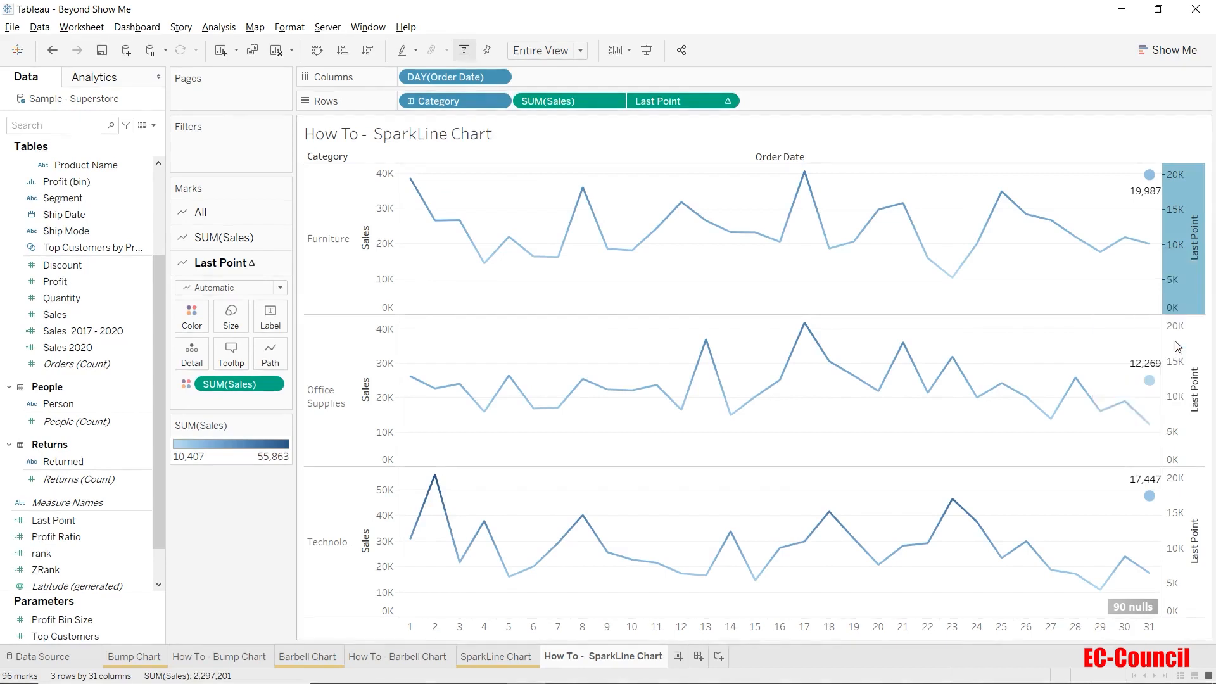
left_click(1177, 197)
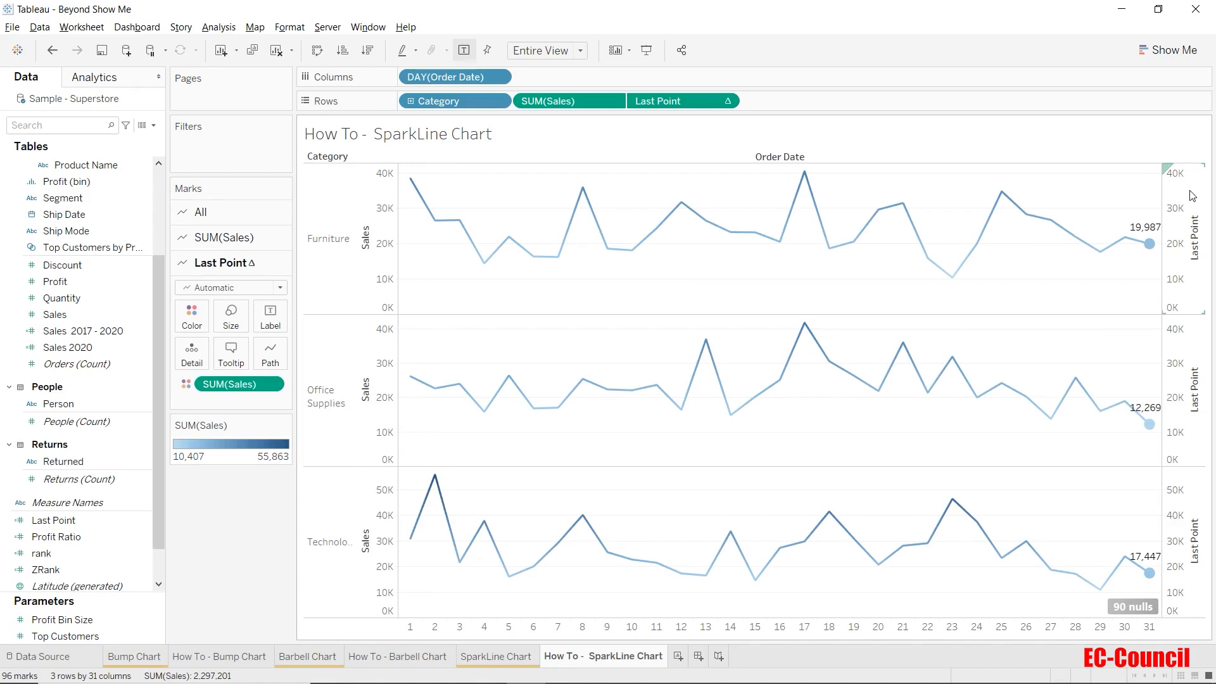
Hide the headers of both the Last Point axis and the Sales axis.
right_click(1192, 195)
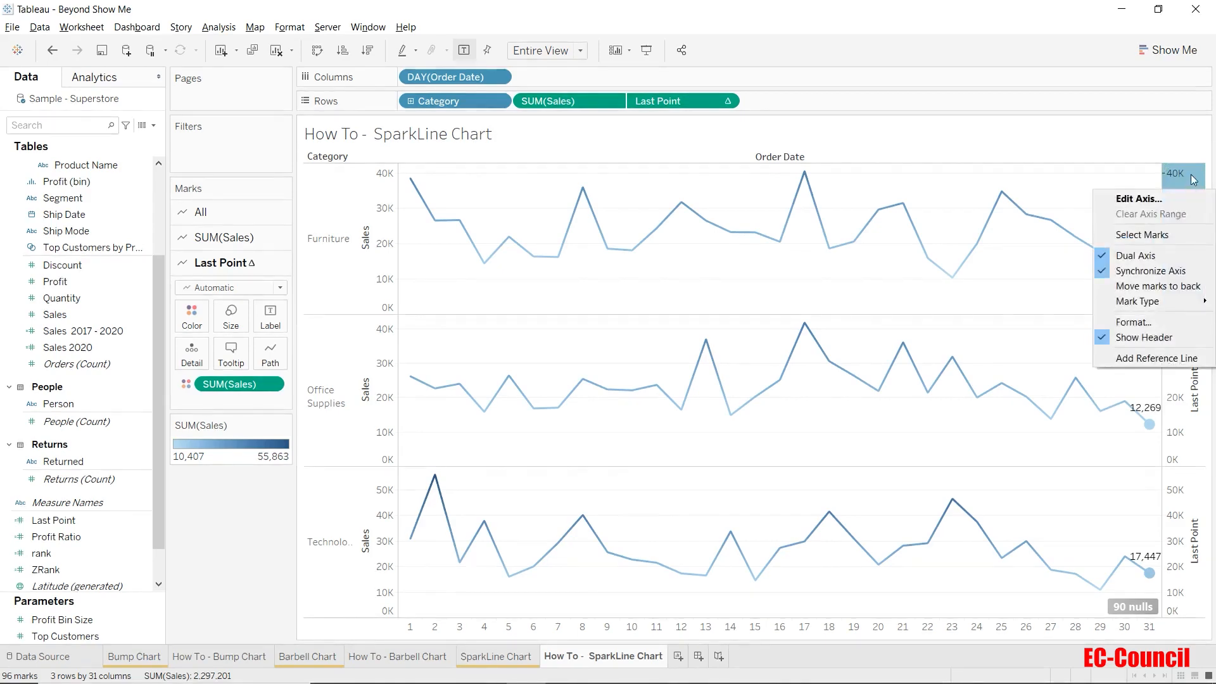
right_click(1191, 181)
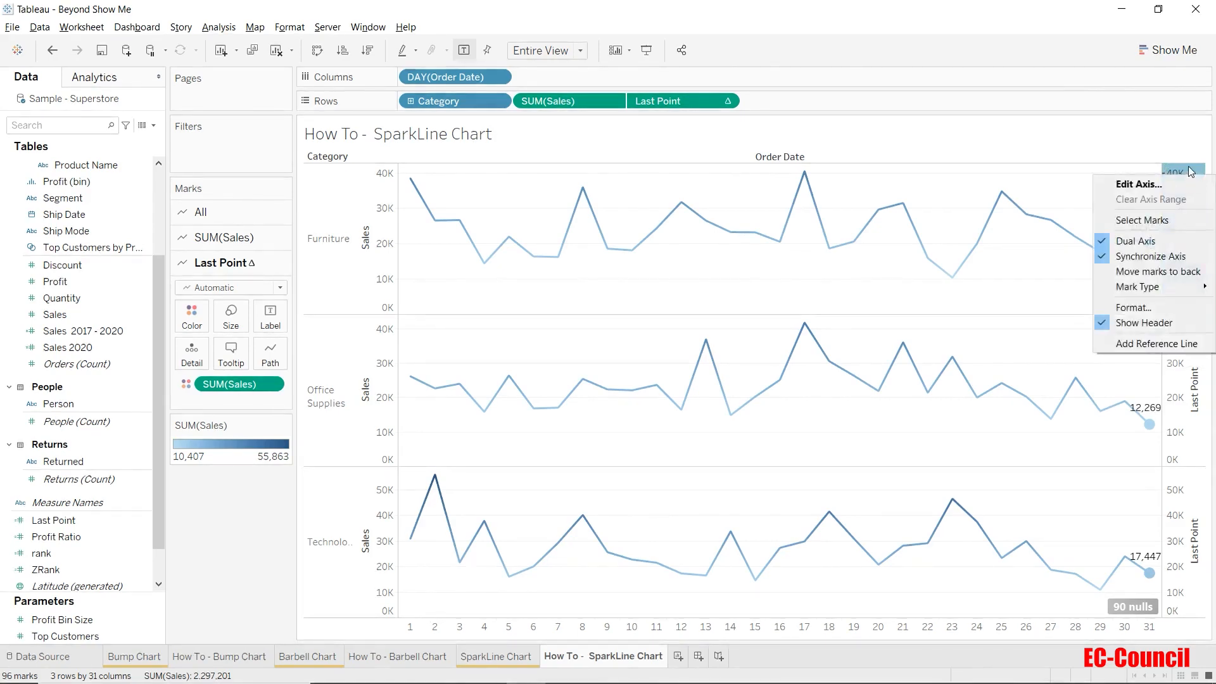
right_click(1190, 170)
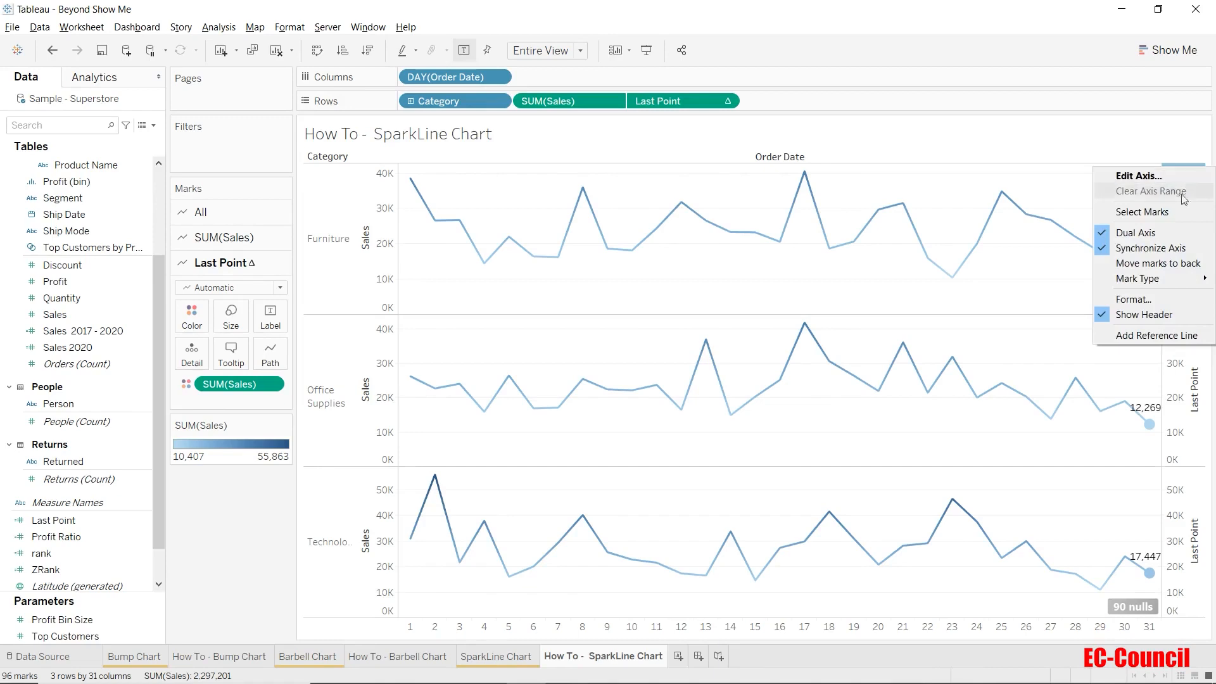
left_click(1156, 314)
right_click(384, 278)
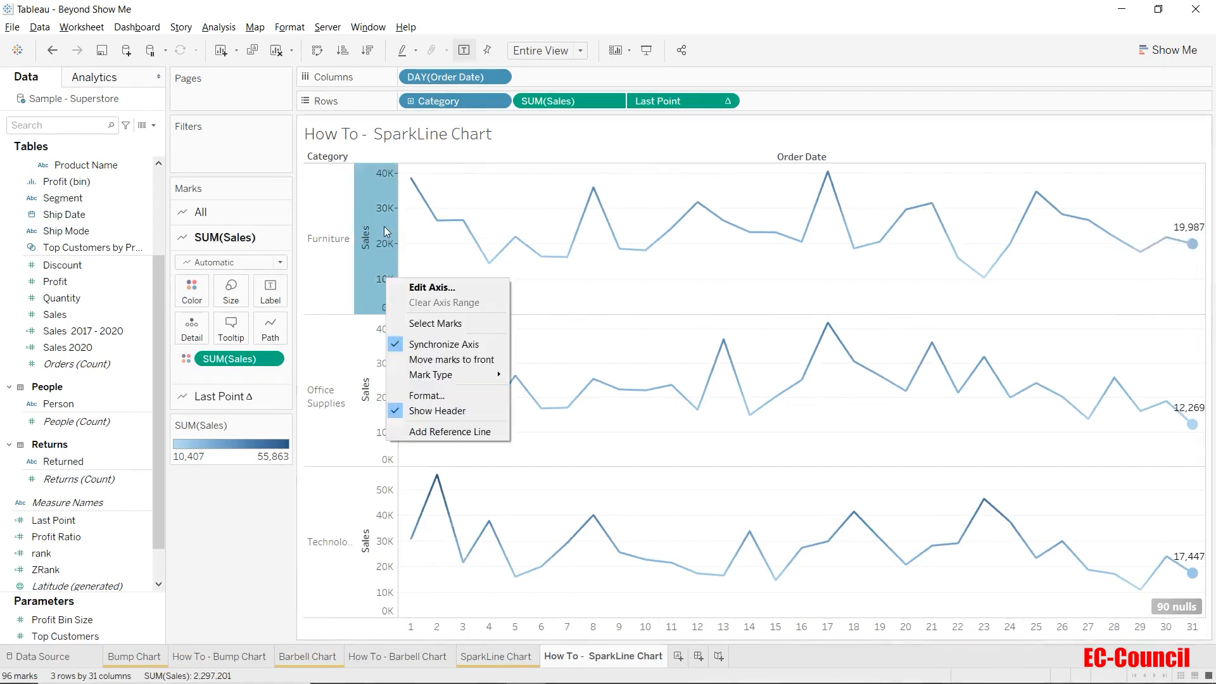
right_click(383, 226)
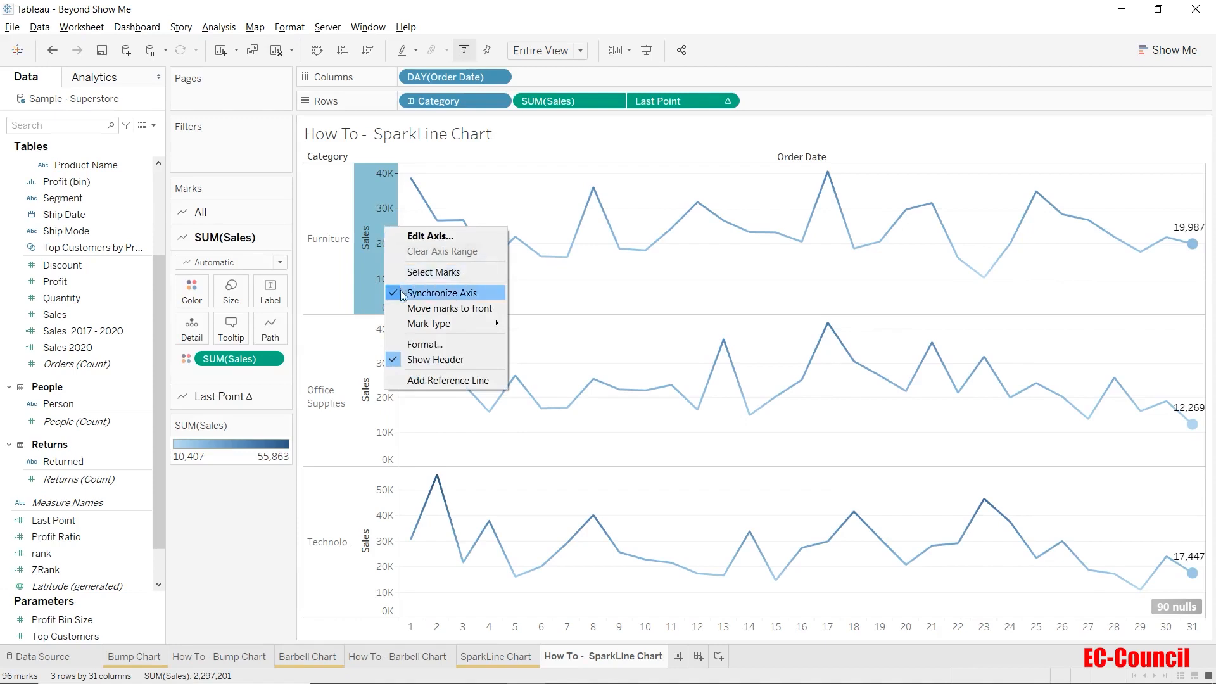
left_click(412, 359)
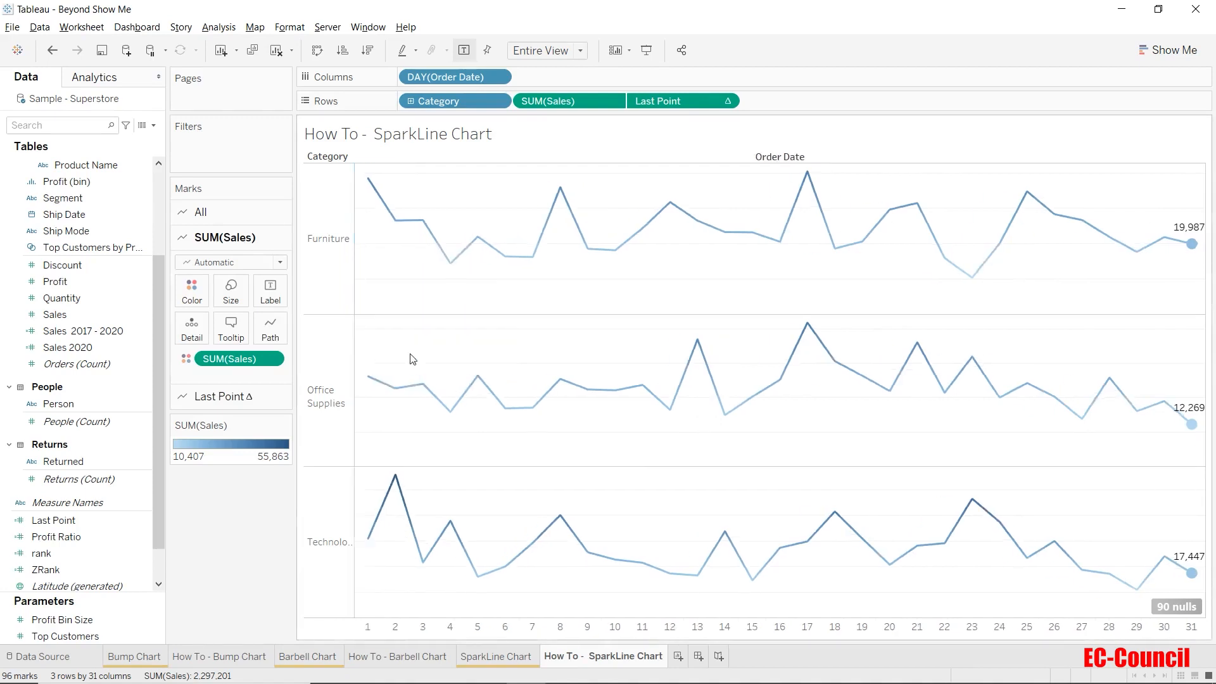
Format the Category header font as bold black at size 10.
right_click(336, 252)
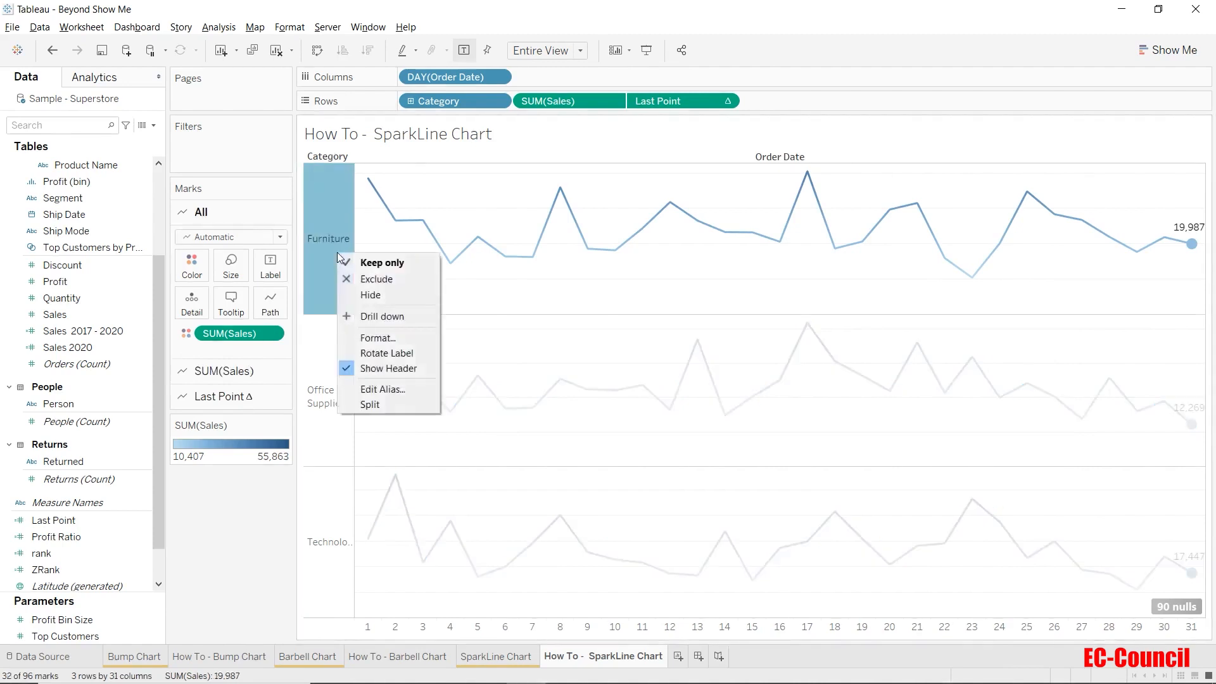
left_click(378, 337)
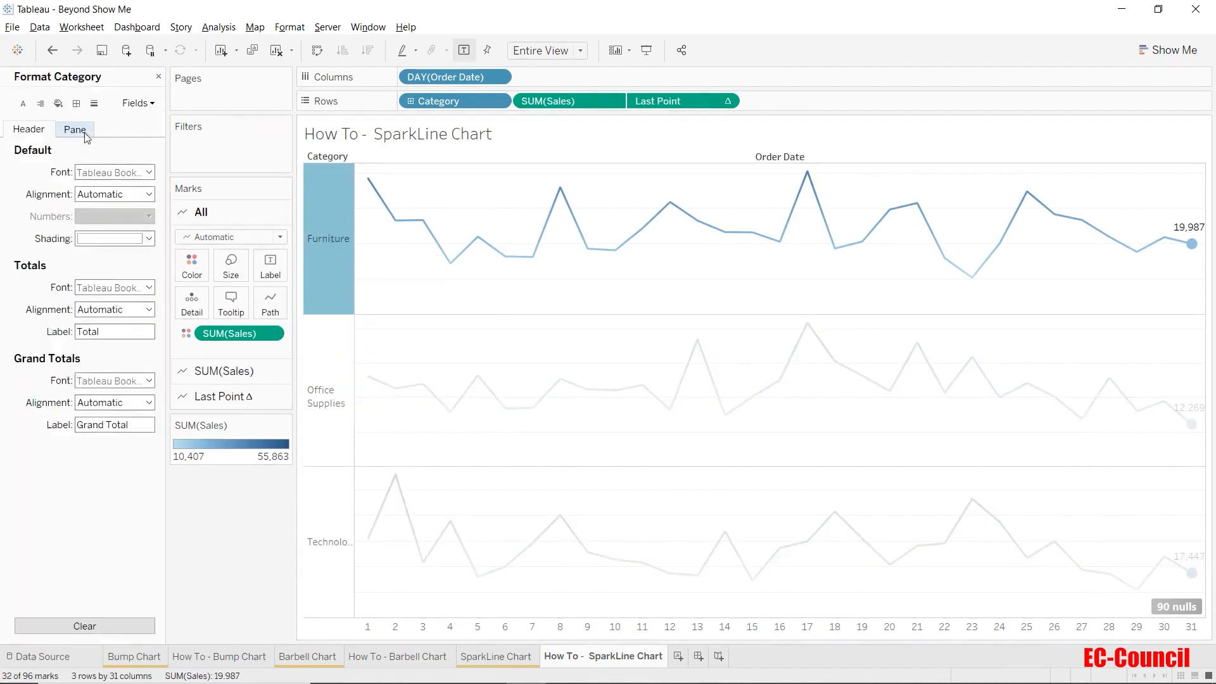
left_click(109, 172)
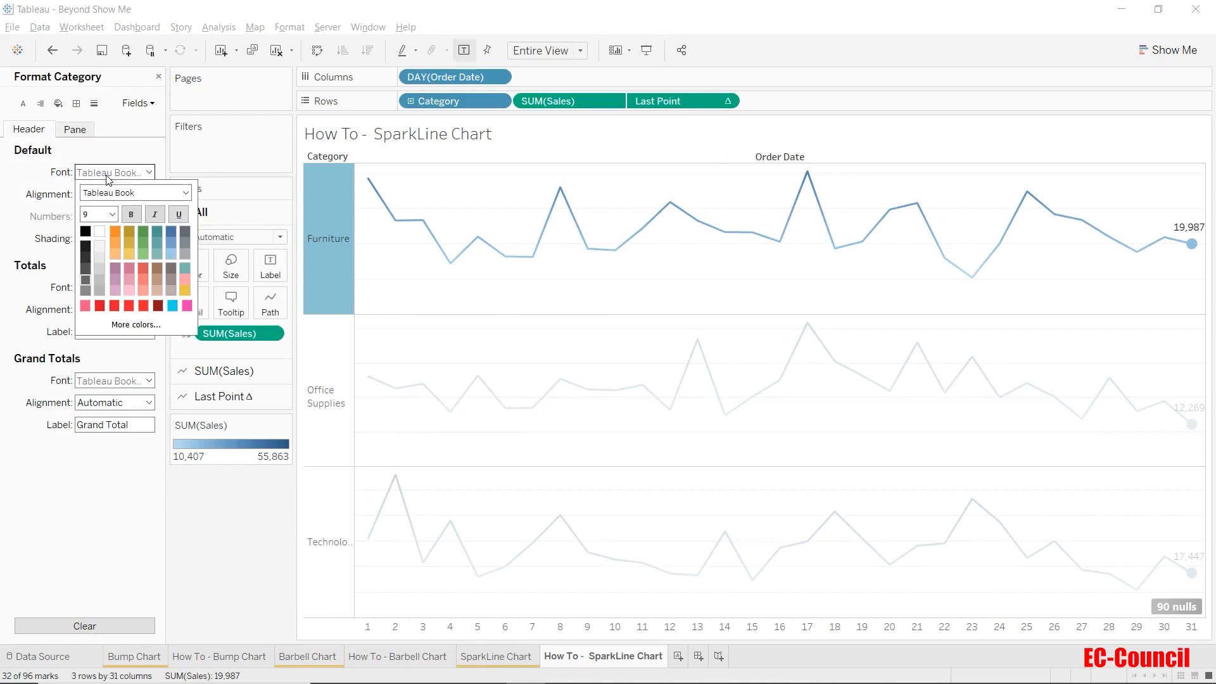
left_click(113, 215)
left_click(100, 245)
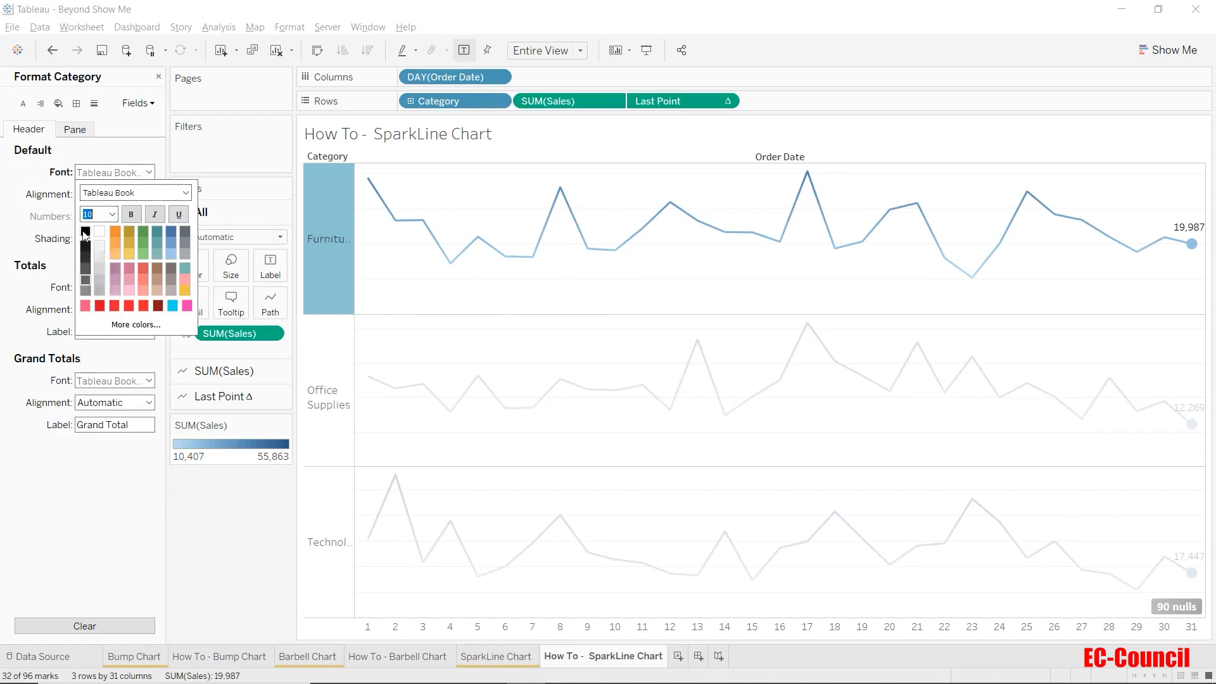
left_click(131, 214)
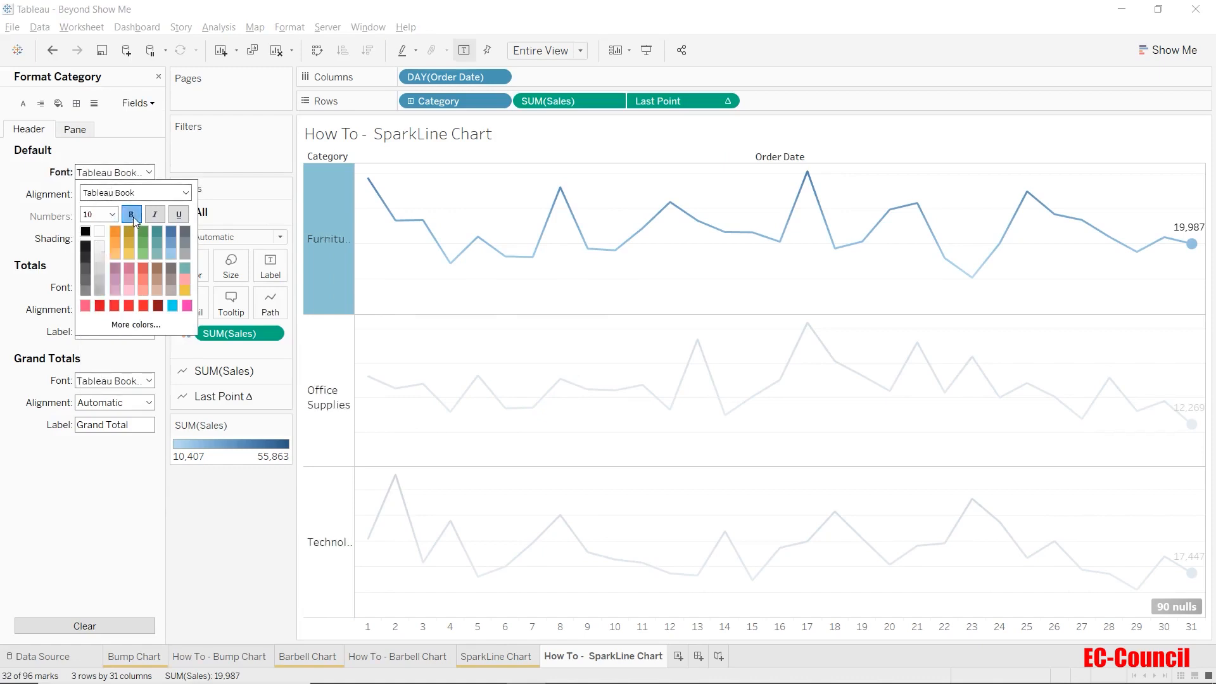
left_click(135, 159)
Left-align the Category headers and widen their column until the full category names fit.
left_click(136, 194)
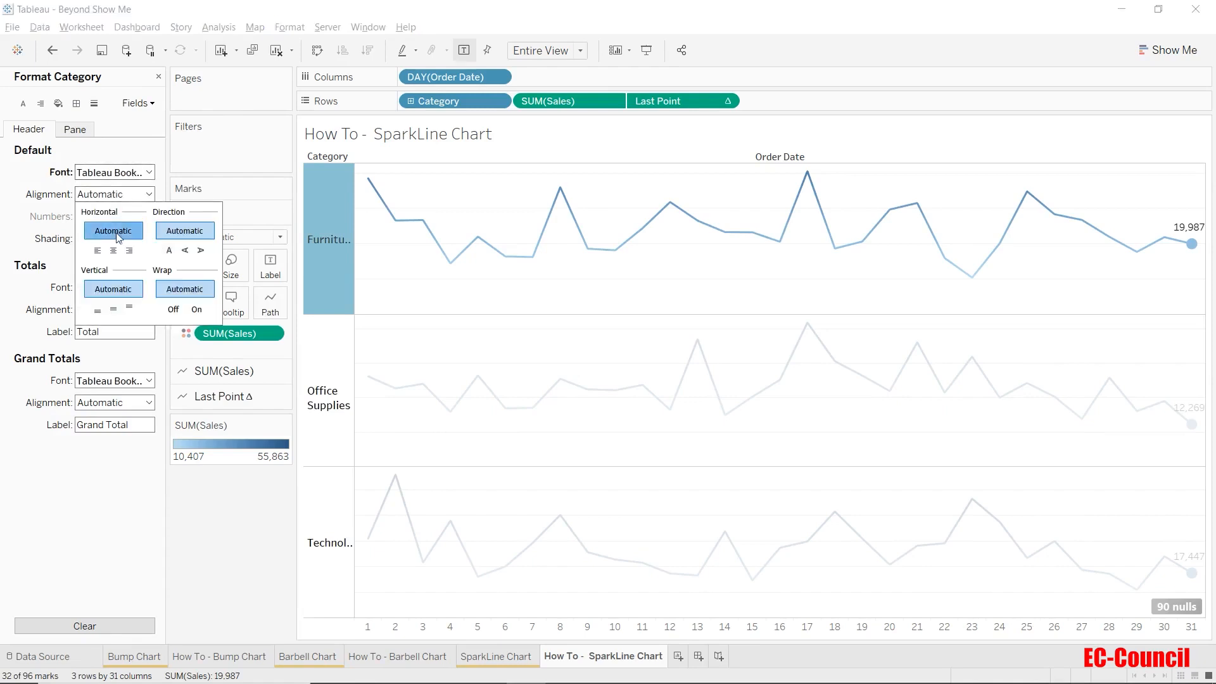
left_click(98, 250)
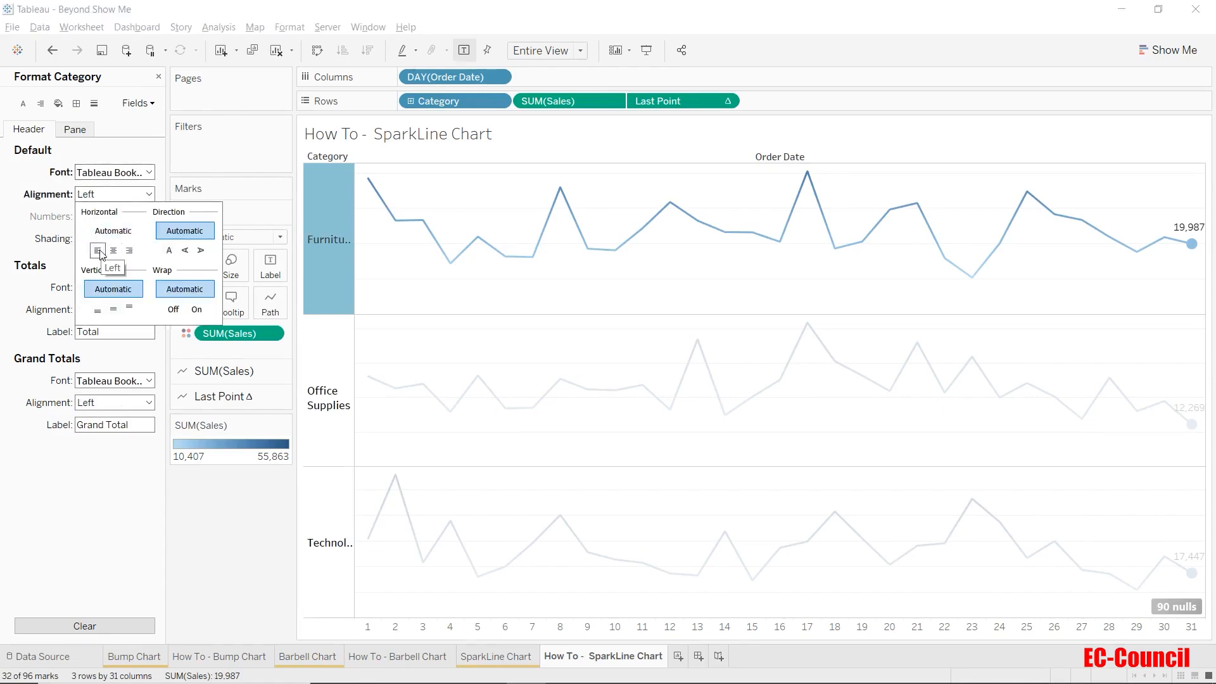
left_click(352, 273)
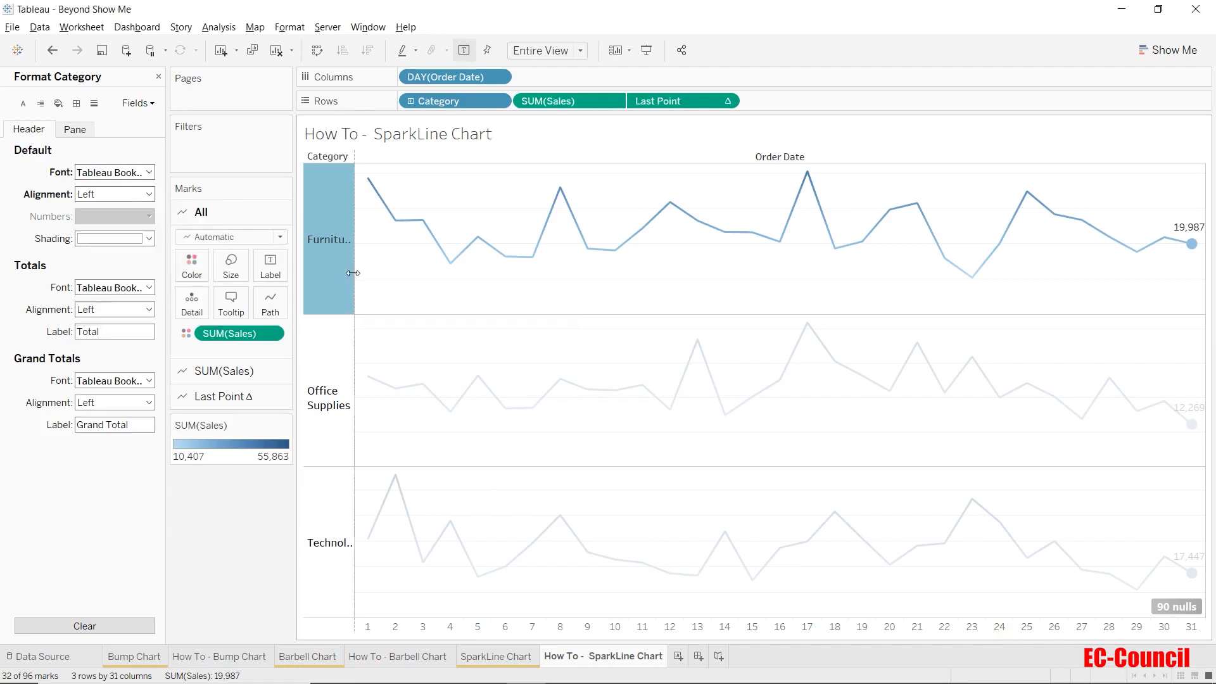
left_click_drag(353, 273, 385, 279)
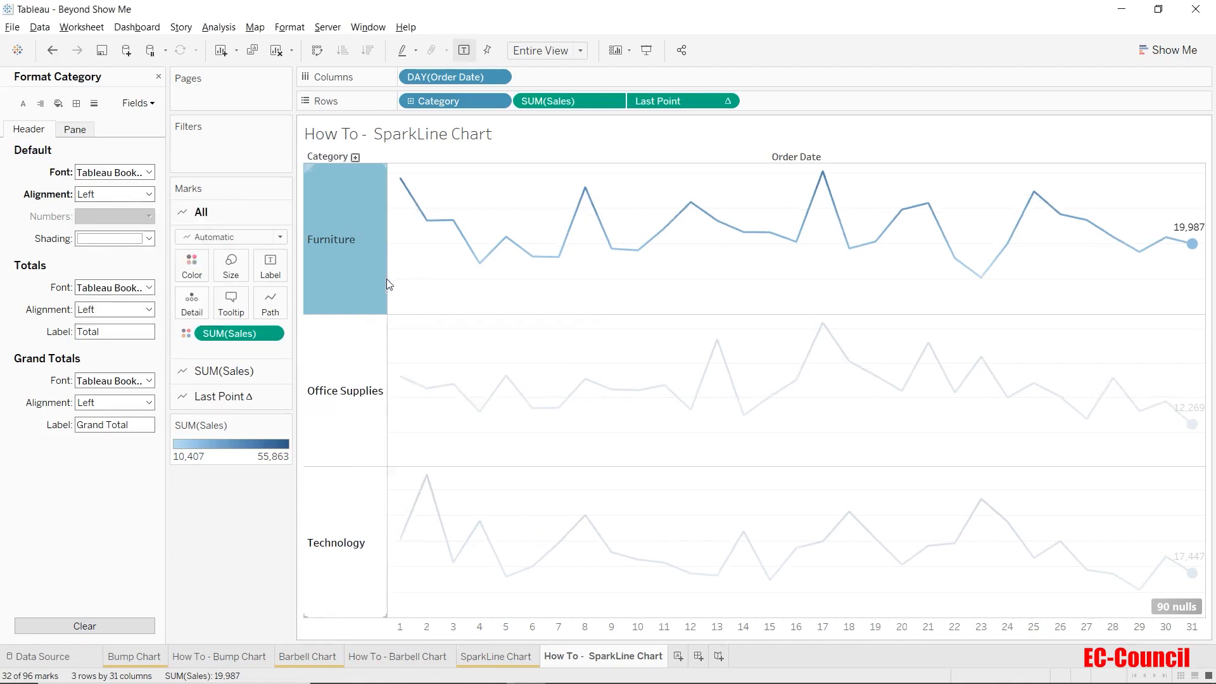
left_click(428, 273)
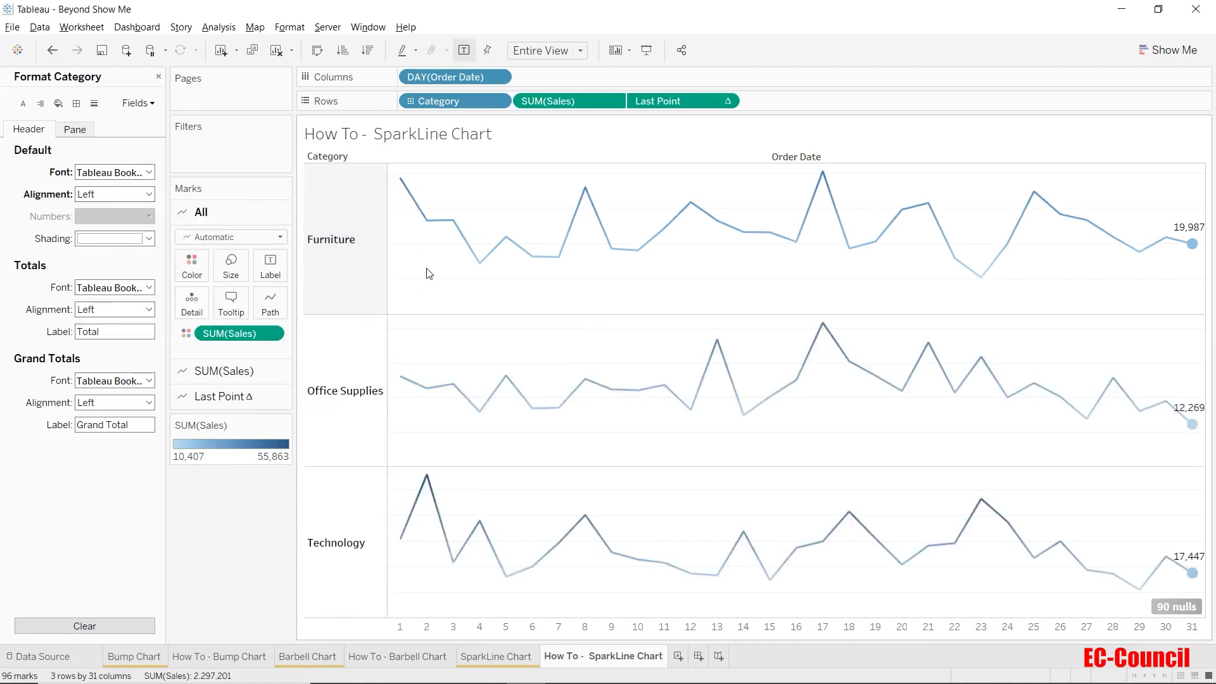
Hide the field labels for columns and rows, along with the nulls indicator.
right_click(650, 161)
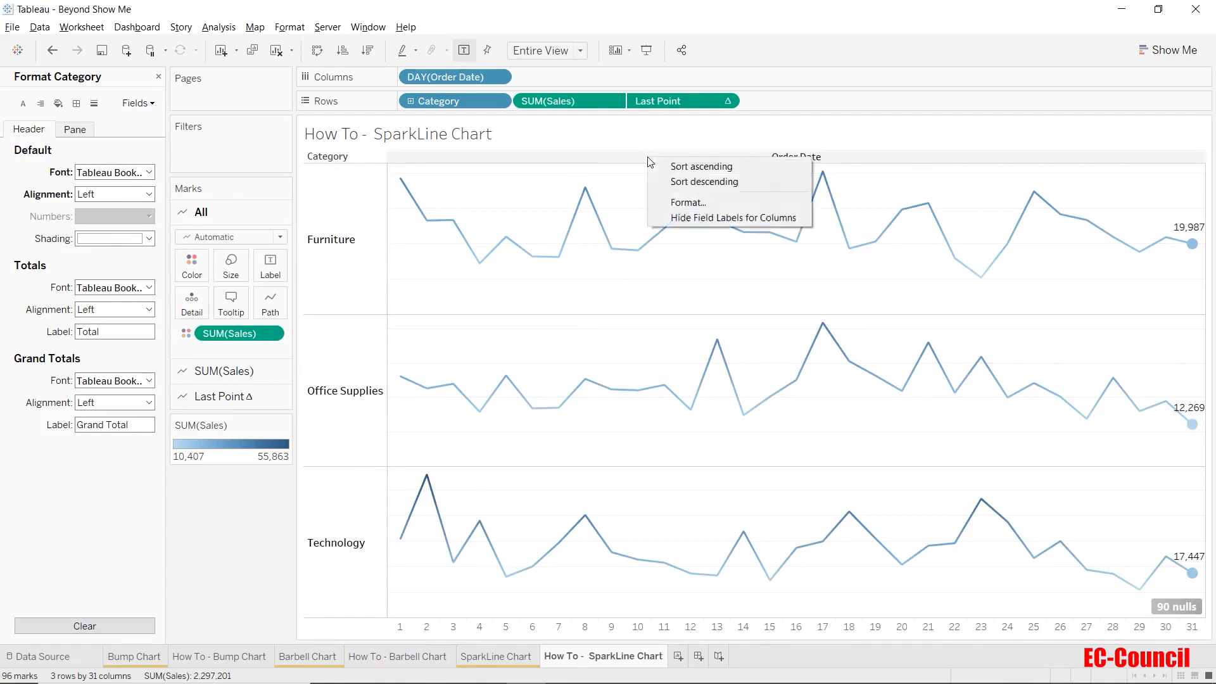
left_click(677, 217)
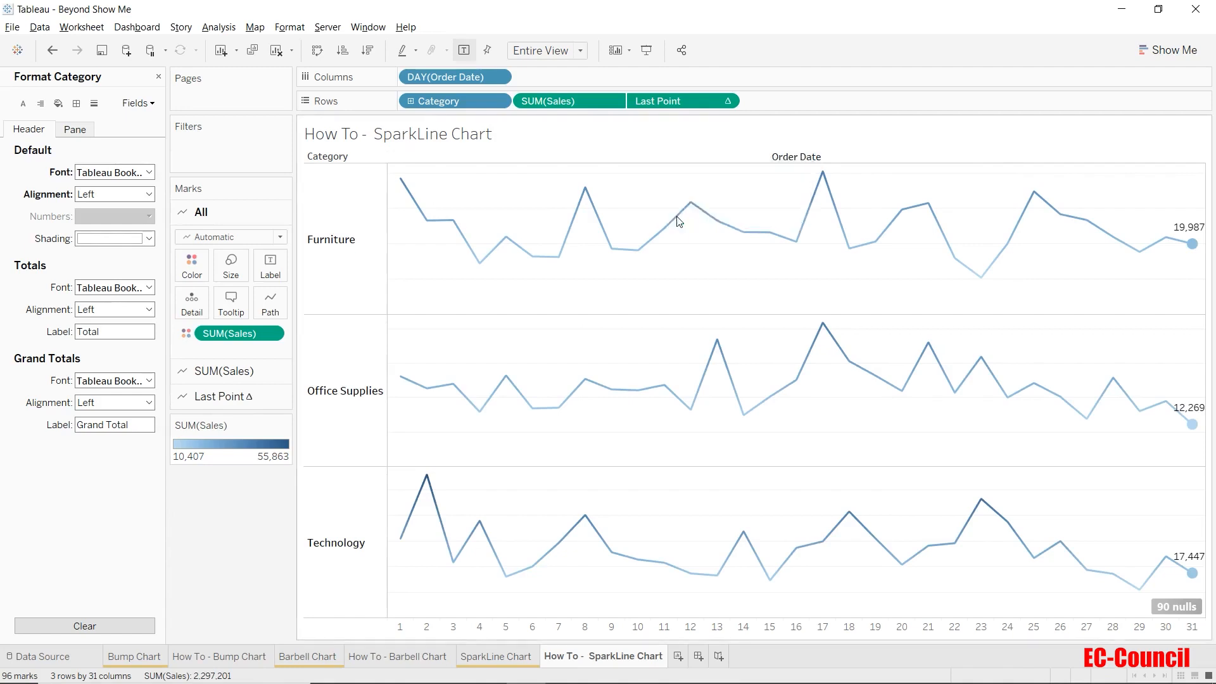
right_click(345, 161)
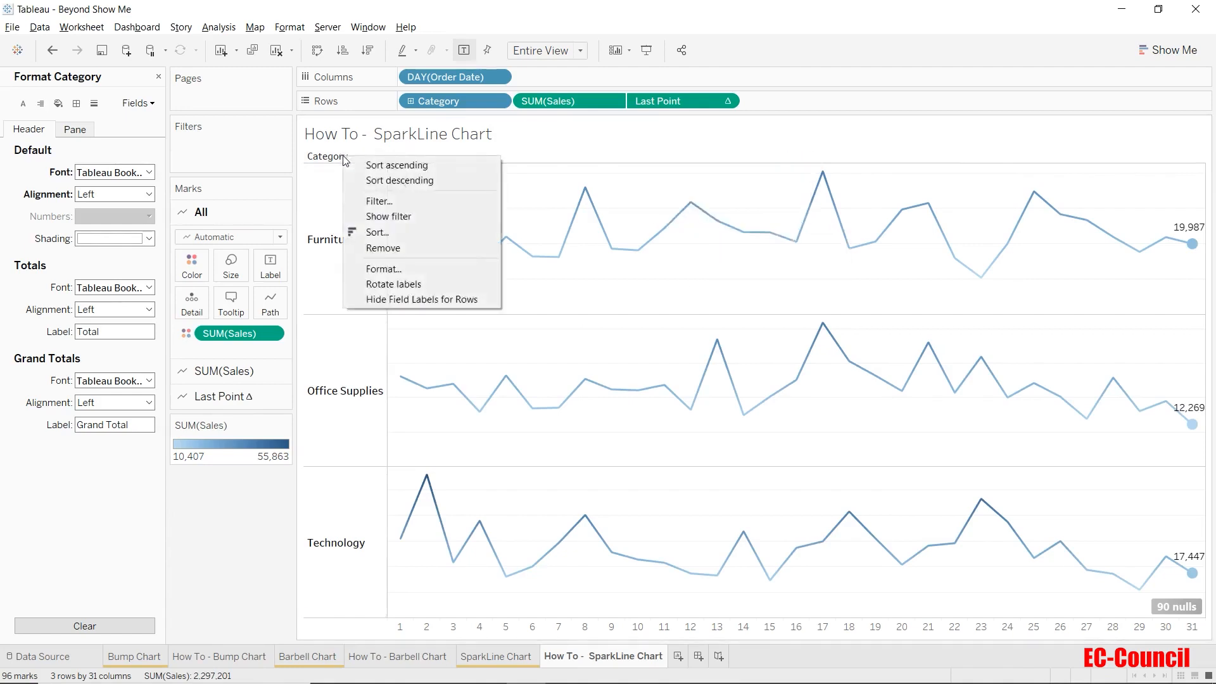
left_click(378, 299)
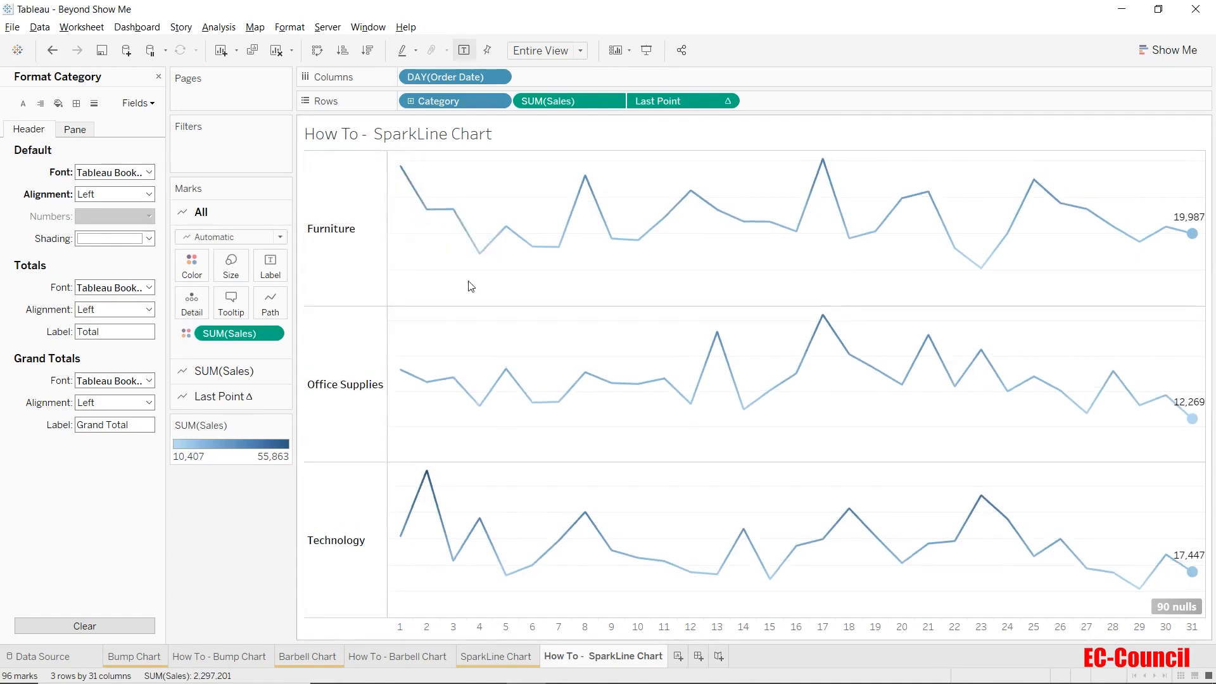
right_click(1164, 606)
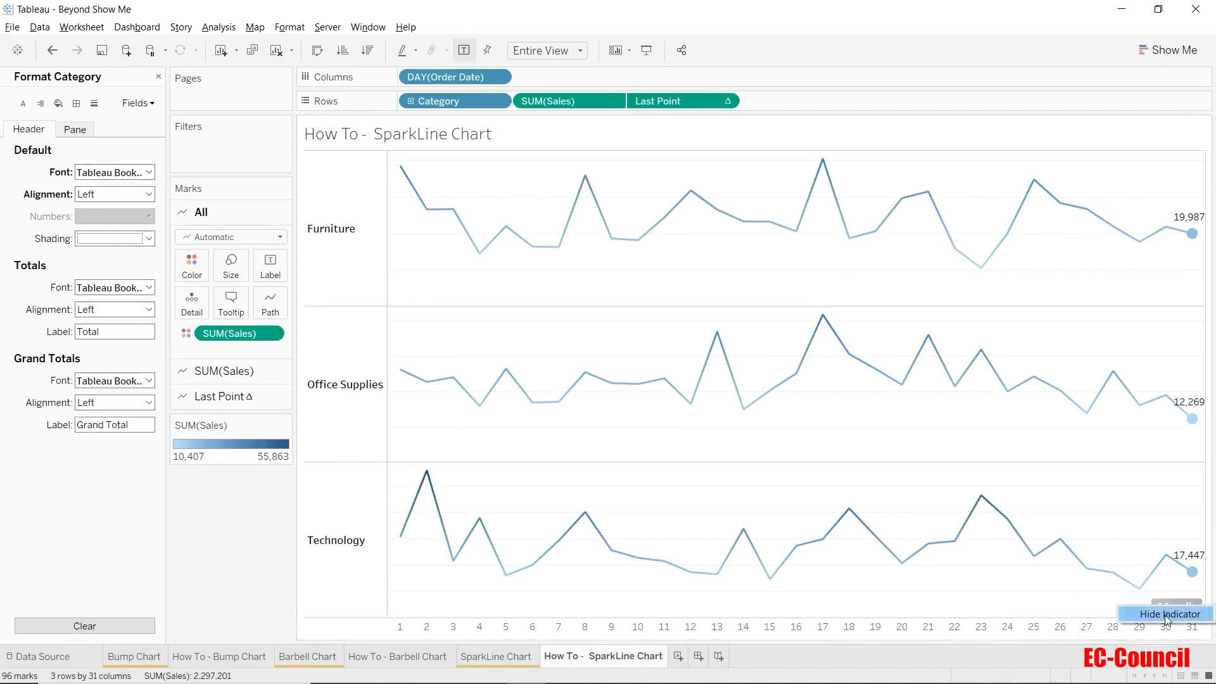
left_click(1164, 614)
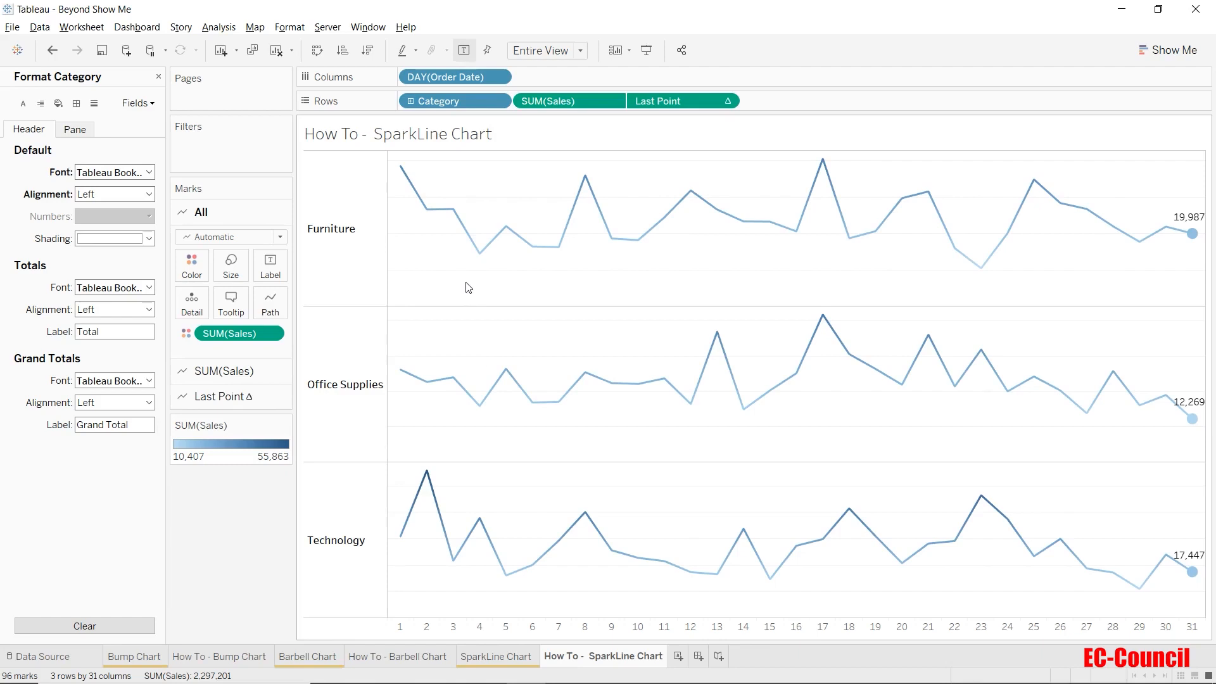
In the worksheet's border formatting, set the Grand Total pane and header borders to None.
right_click(468, 287)
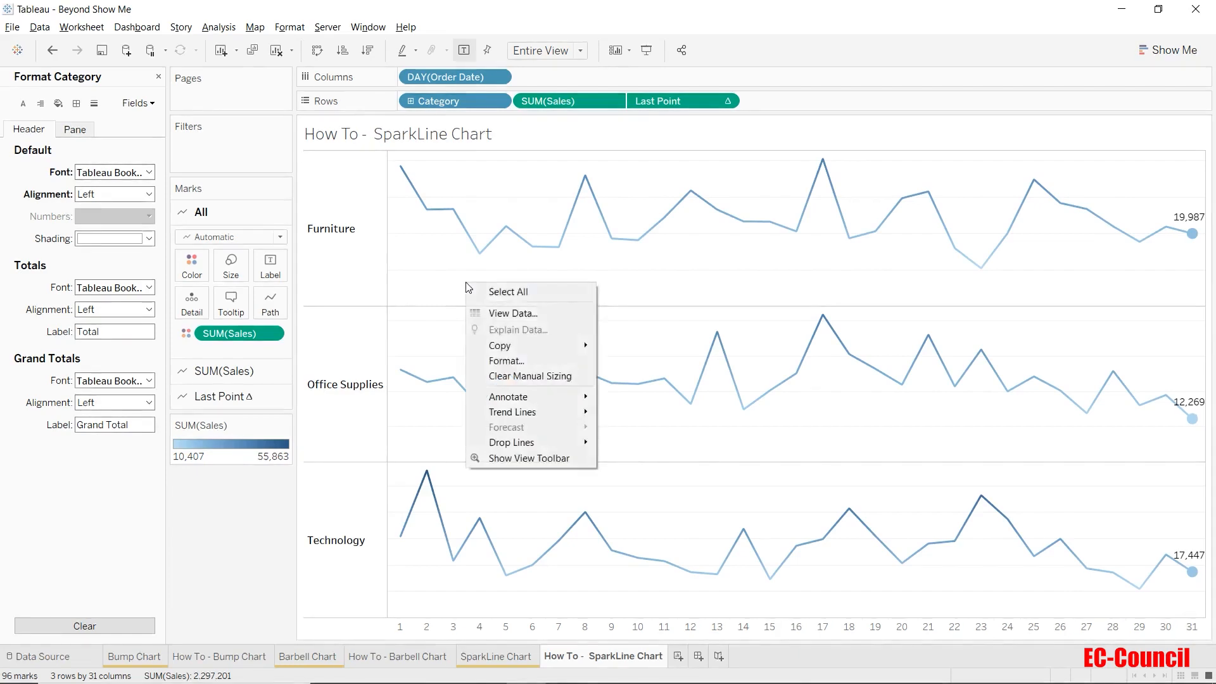
left_click(507, 361)
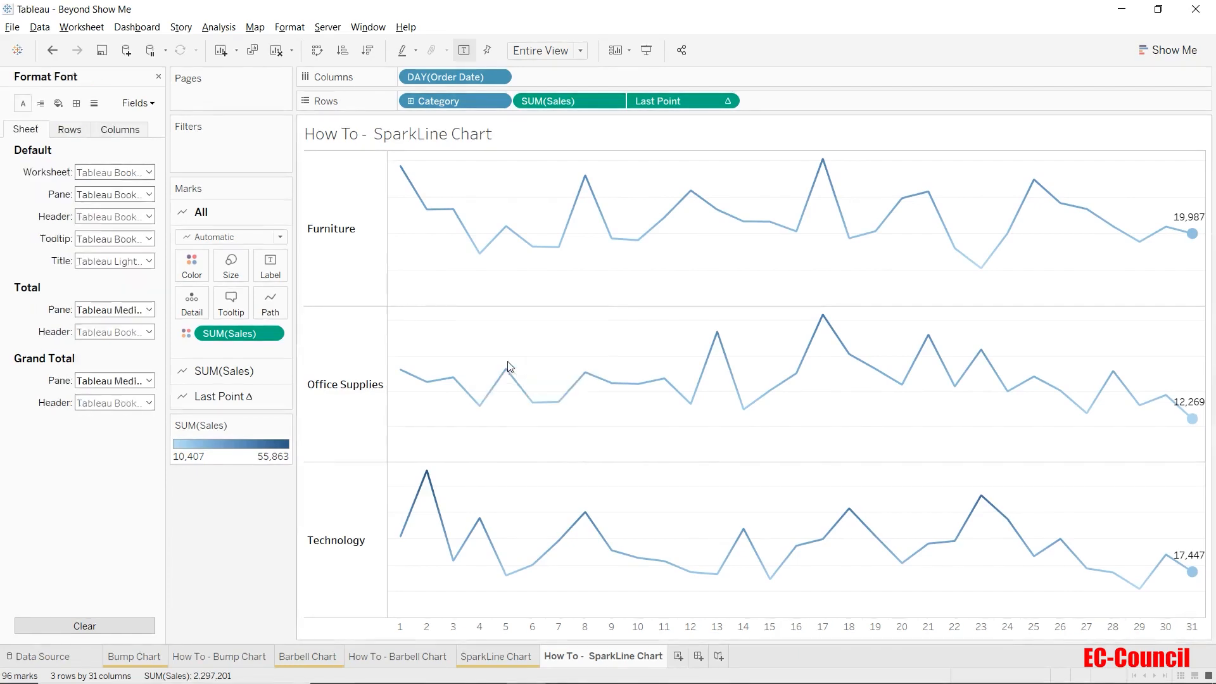
left_click(78, 104)
left_click(101, 337)
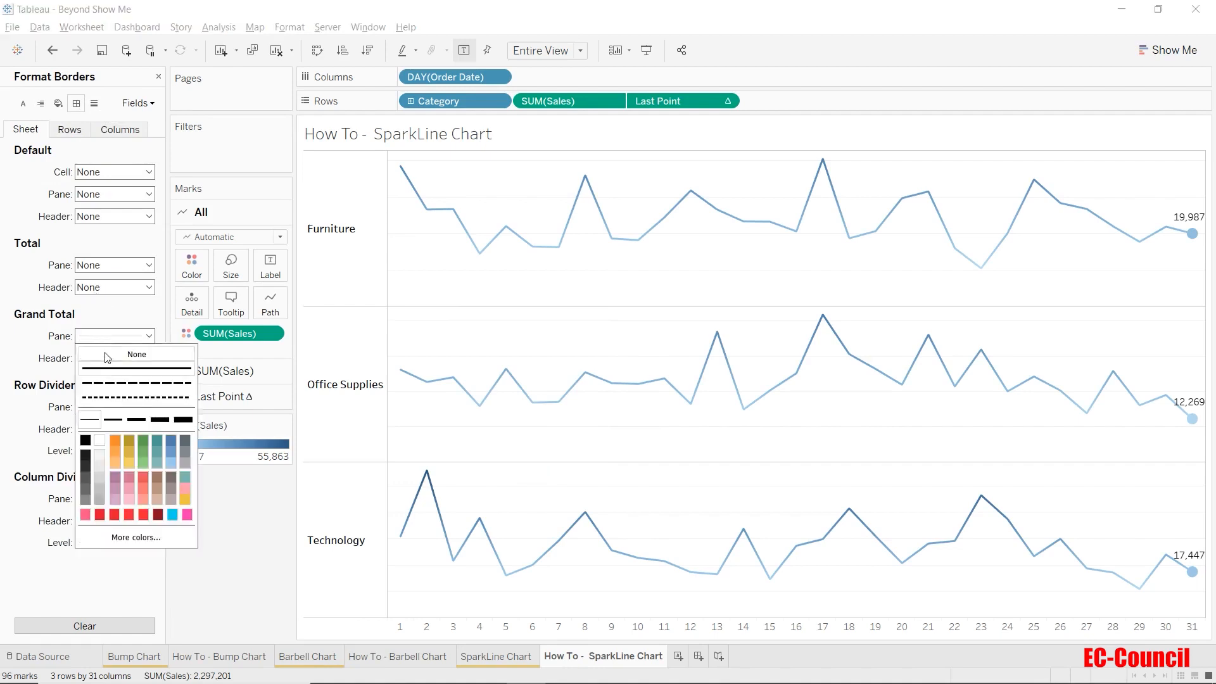
left_click(100, 355)
left_click(98, 358)
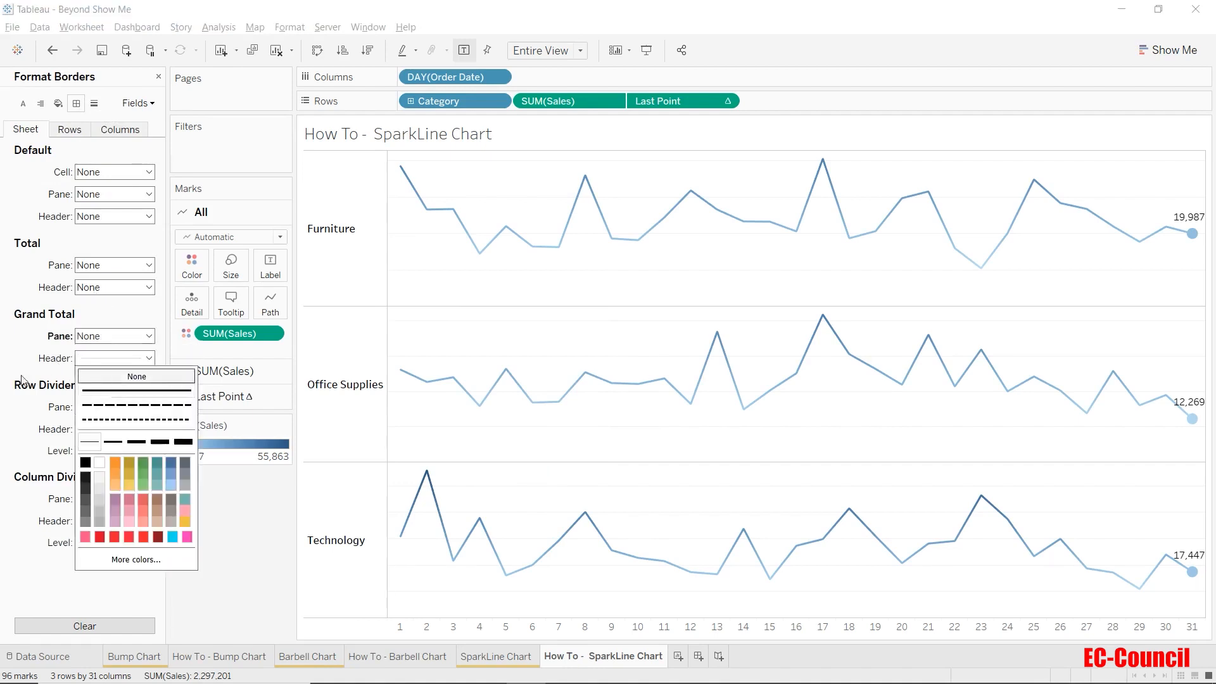
left_click(101, 377)
Set the pane borders of the Row Divider and the Column Divider to None.
left_click(101, 406)
left_click(101, 424)
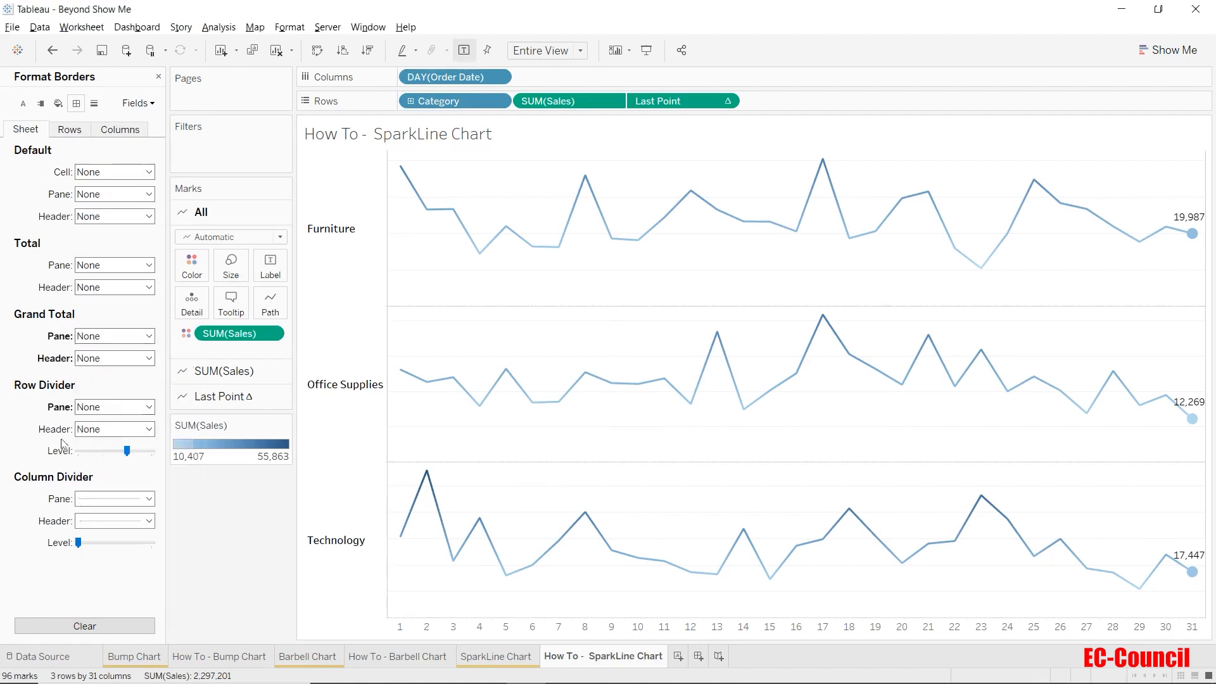
left_click(113, 498)
left_click(126, 303)
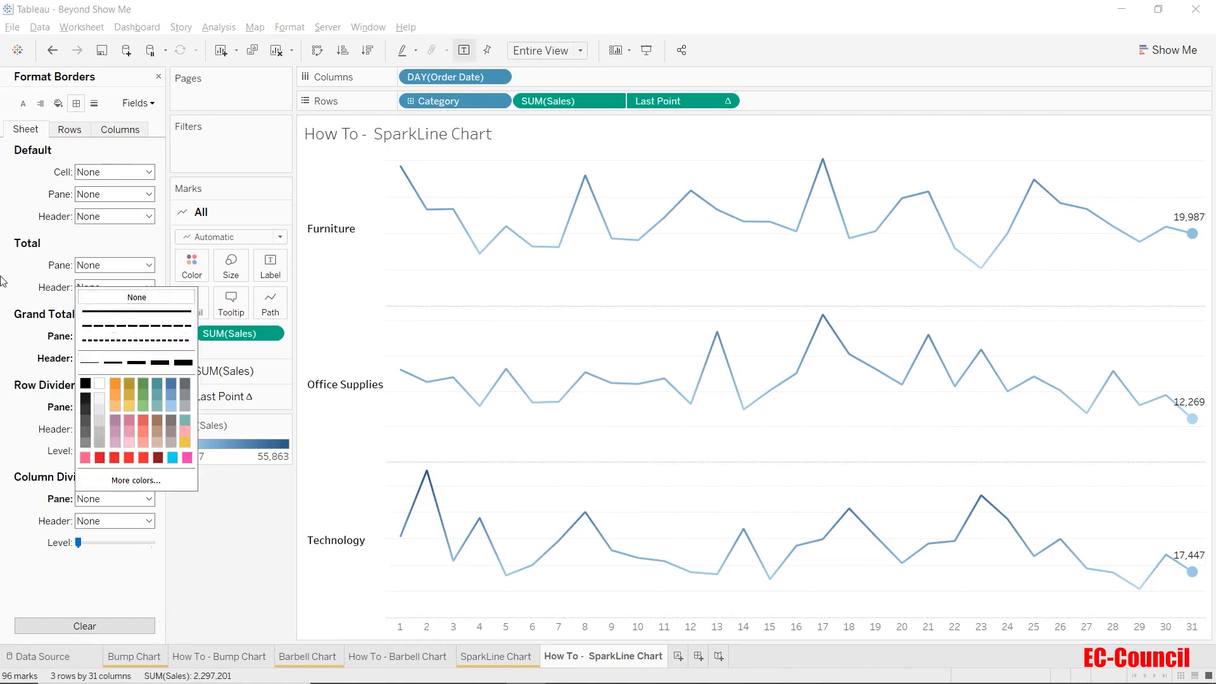